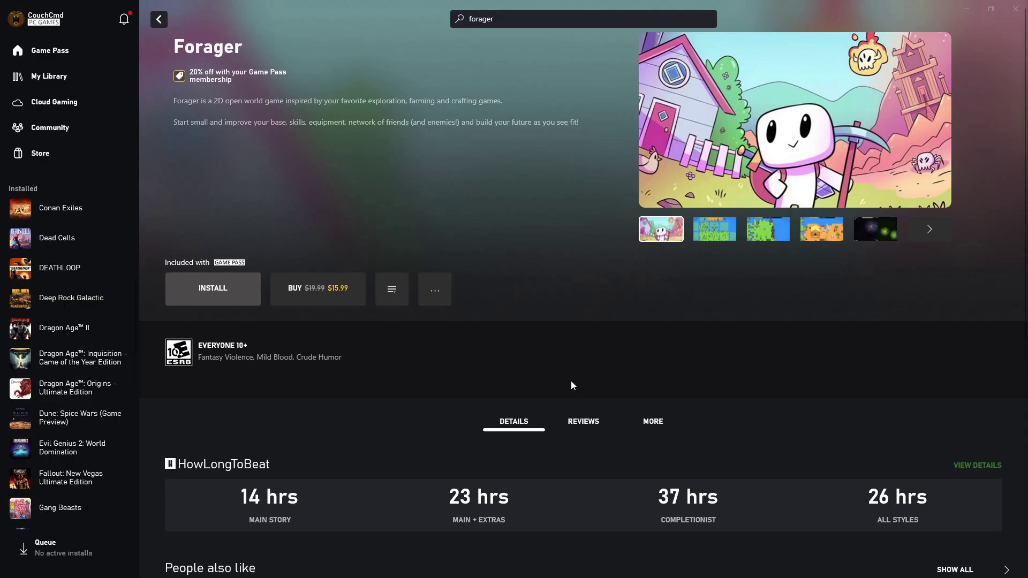
# Install Forager from its Game Pass page to the V: drive, without a desktop shortcut.
pyautogui.click(221, 290)
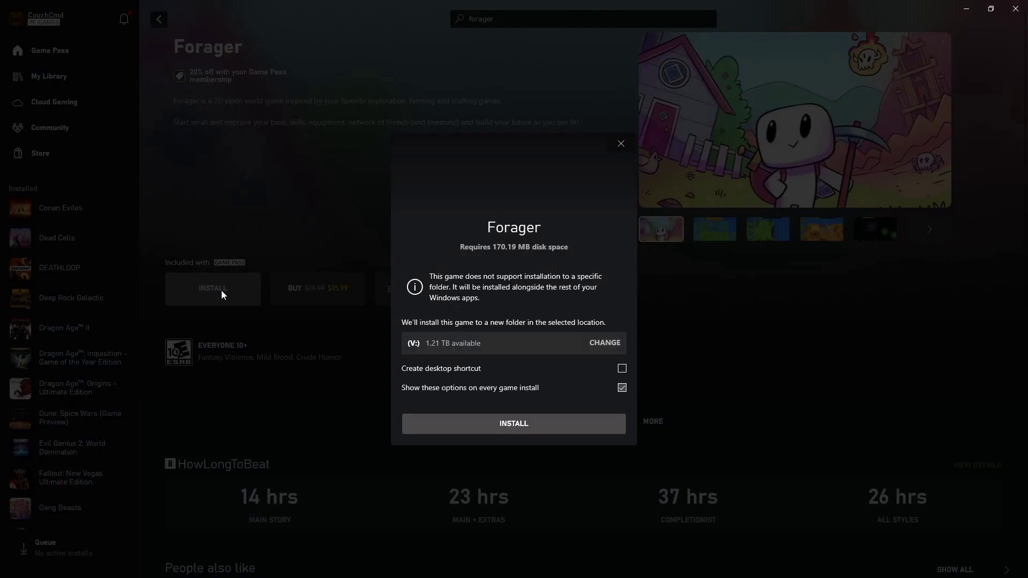
pyautogui.click(548, 433)
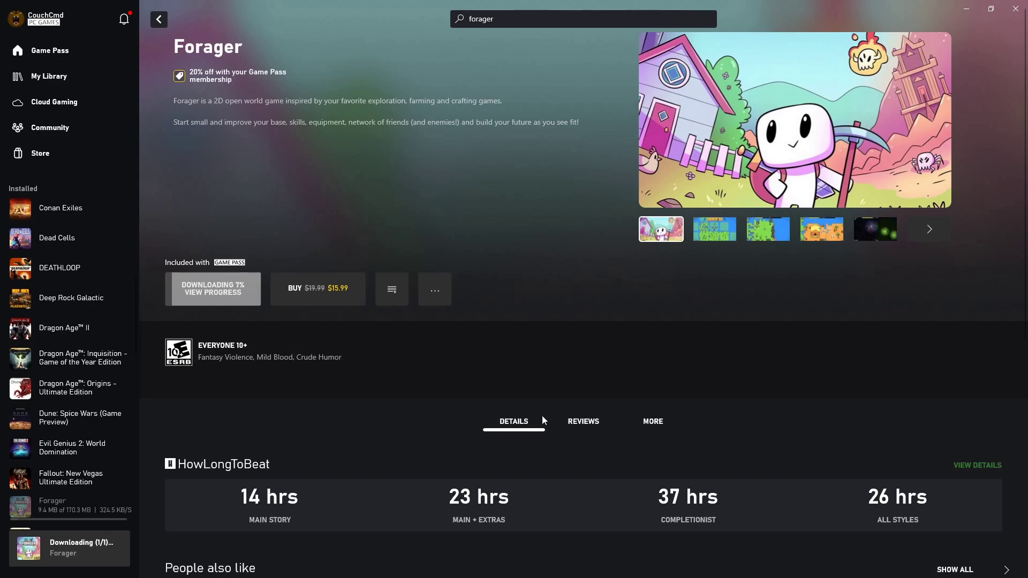
pyautogui.click(542, 418)
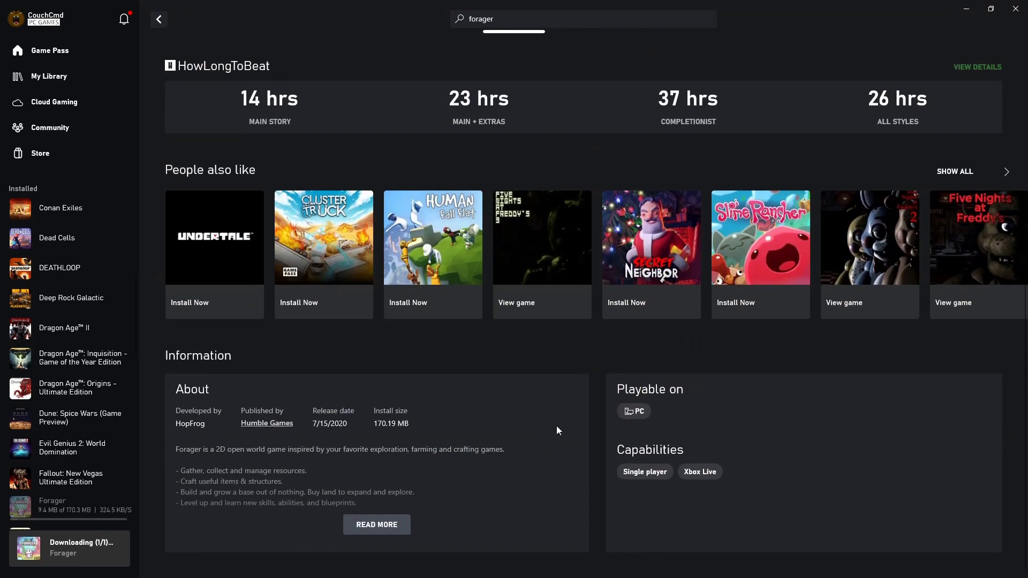
pyautogui.scroll(7, 557, 426)
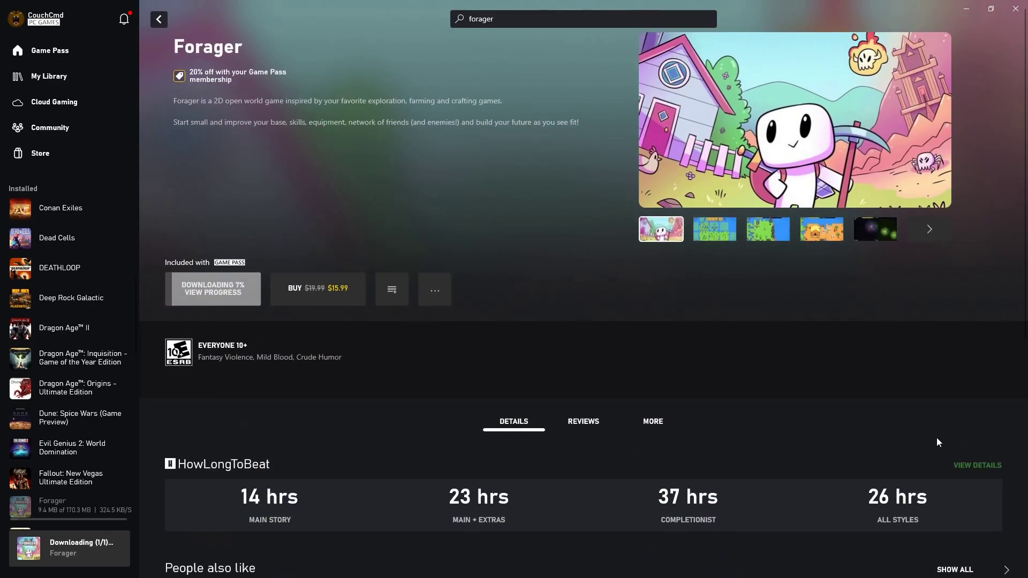
pyautogui.click(592, 425)
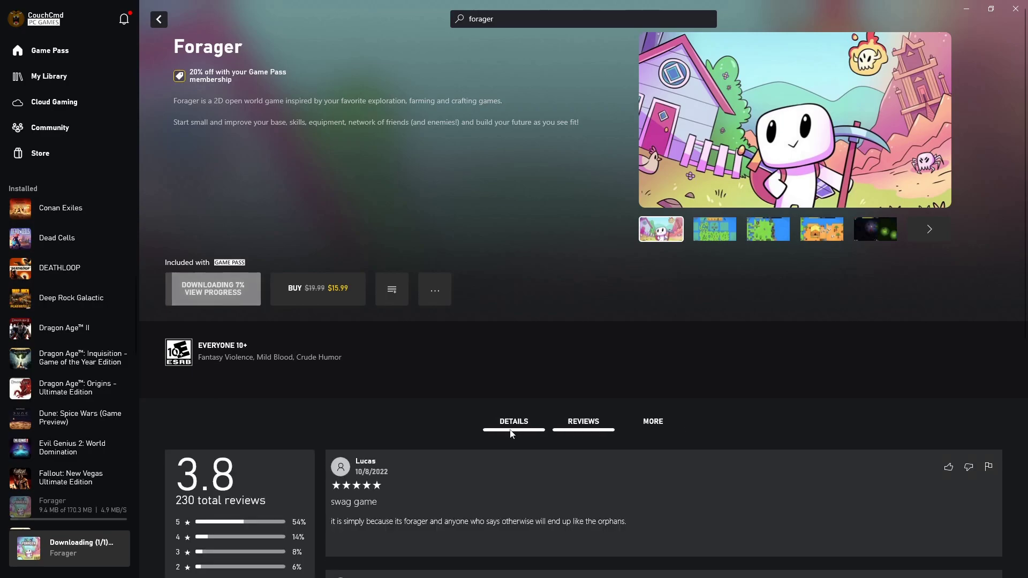
pyautogui.click(510, 429)
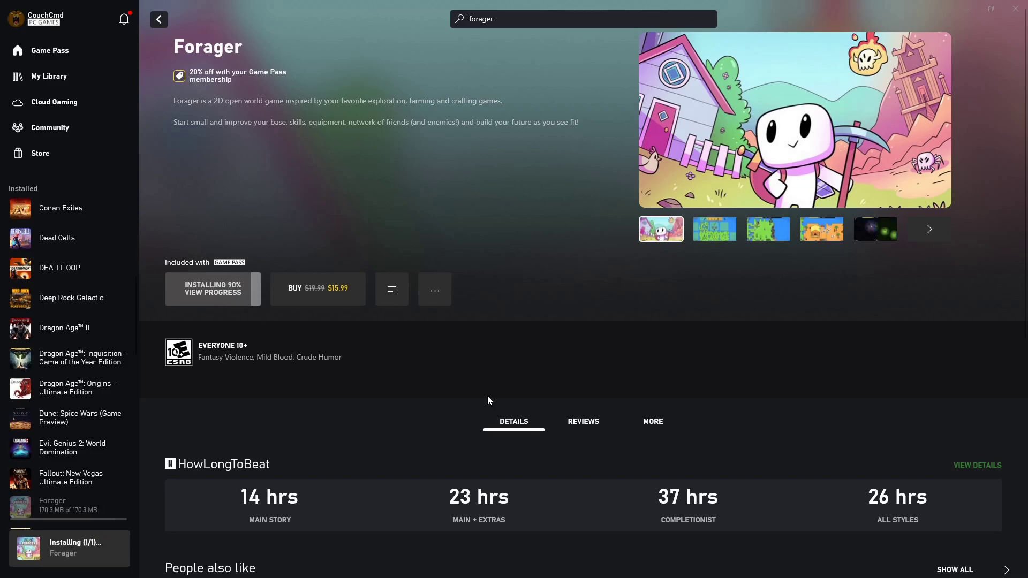
pyautogui.scroll(-3, 449, 397)
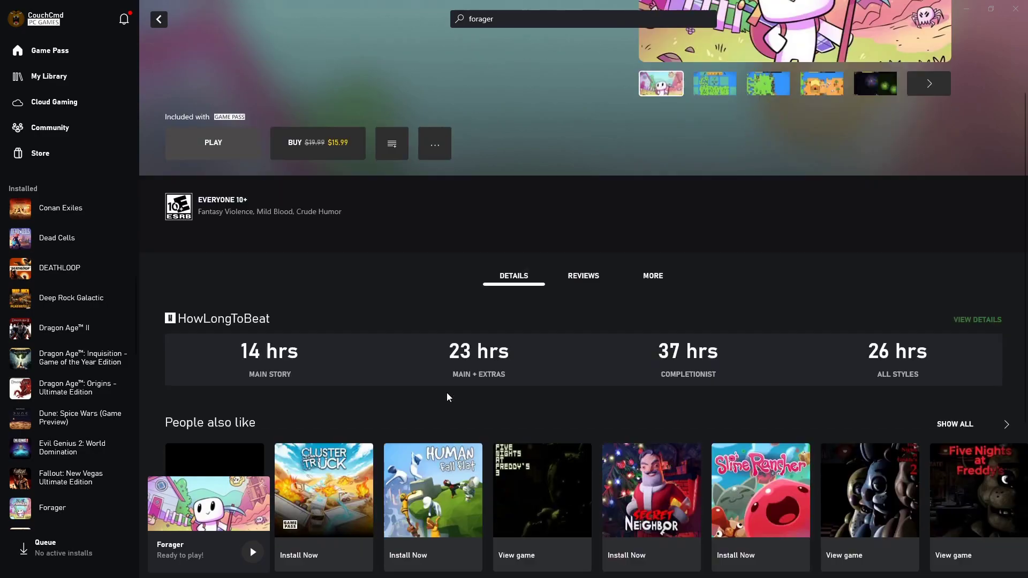
pyautogui.scroll(3, 450, 385)
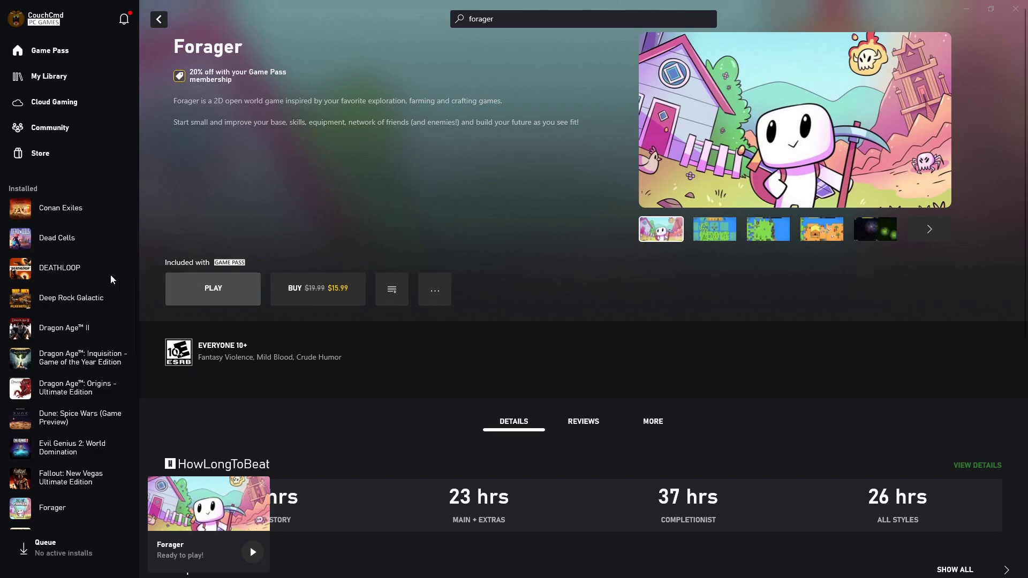
# Check the general management options for the installed Forager game and close them.
pyautogui.click(434, 295)
pyautogui.click(427, 393)
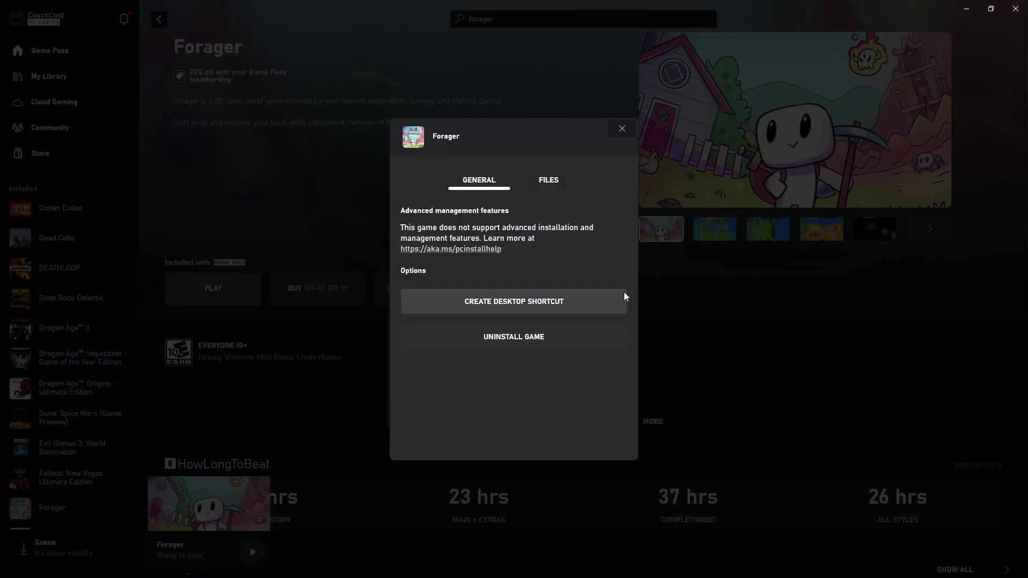
pyautogui.click(631, 133)
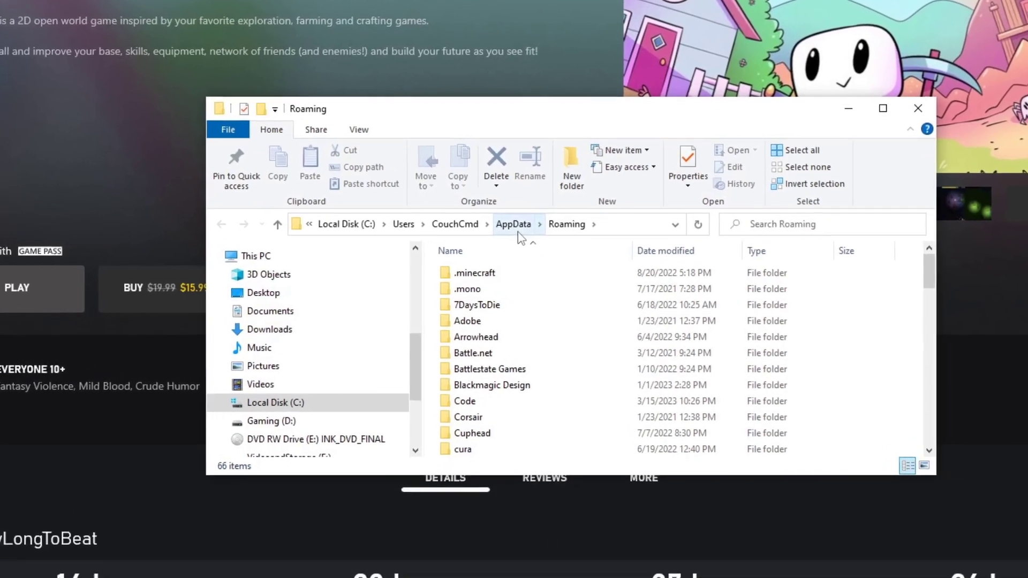
# Go from the Roaming folder up to AppData and open Local, followed by its Packages folder.
pyautogui.click(514, 225)
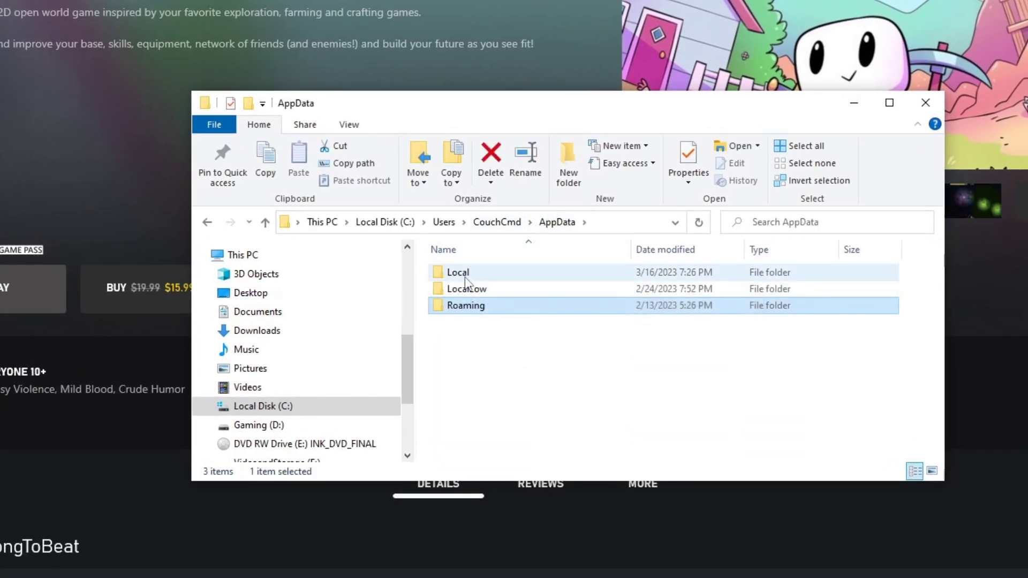
pyautogui.doubleClick(463, 274)
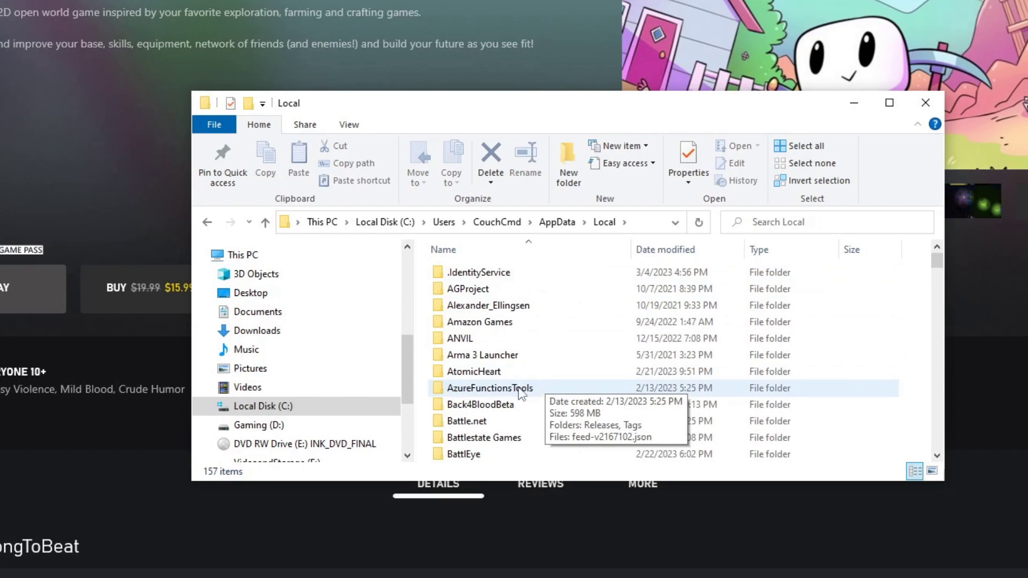
pyautogui.scroll(-20, 517, 391)
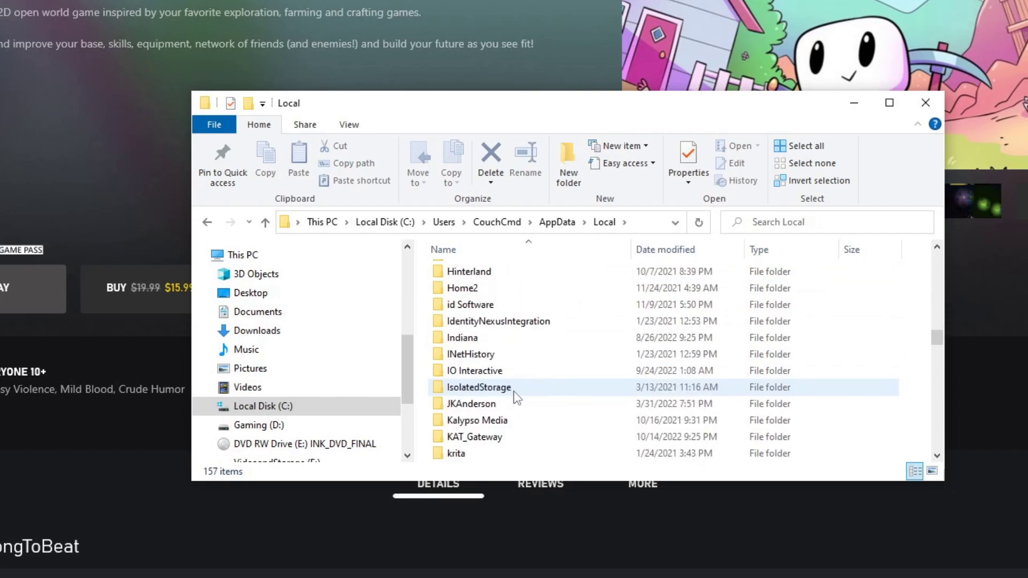
pyautogui.scroll(-12, 513, 391)
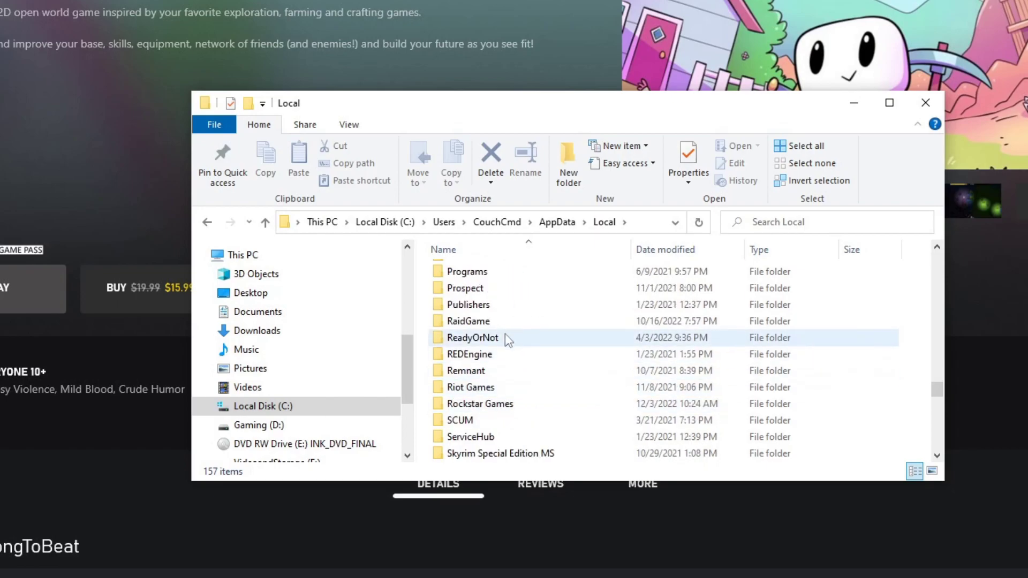
pyautogui.scroll(2, 506, 333)
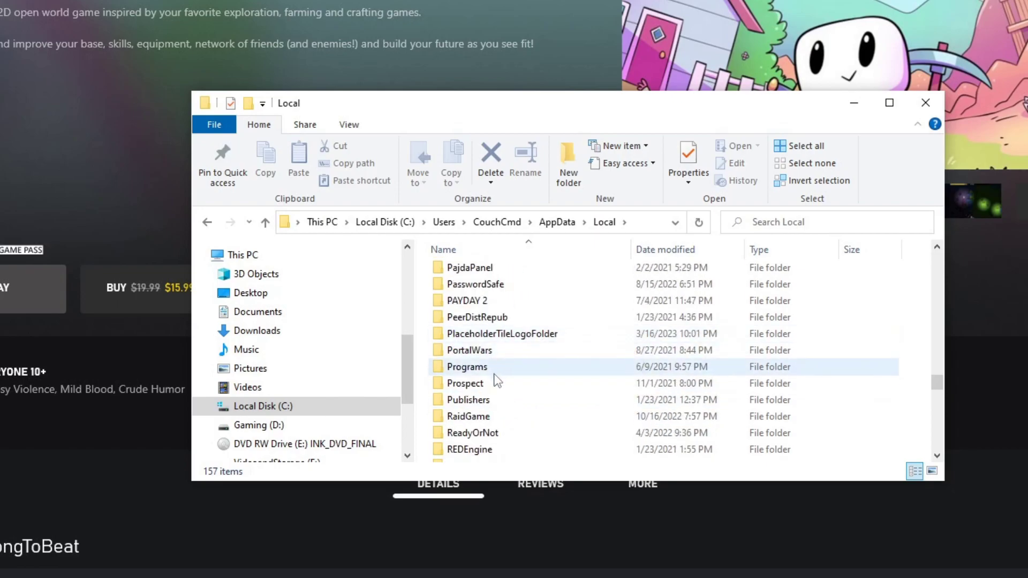
pyautogui.scroll(1, 492, 405)
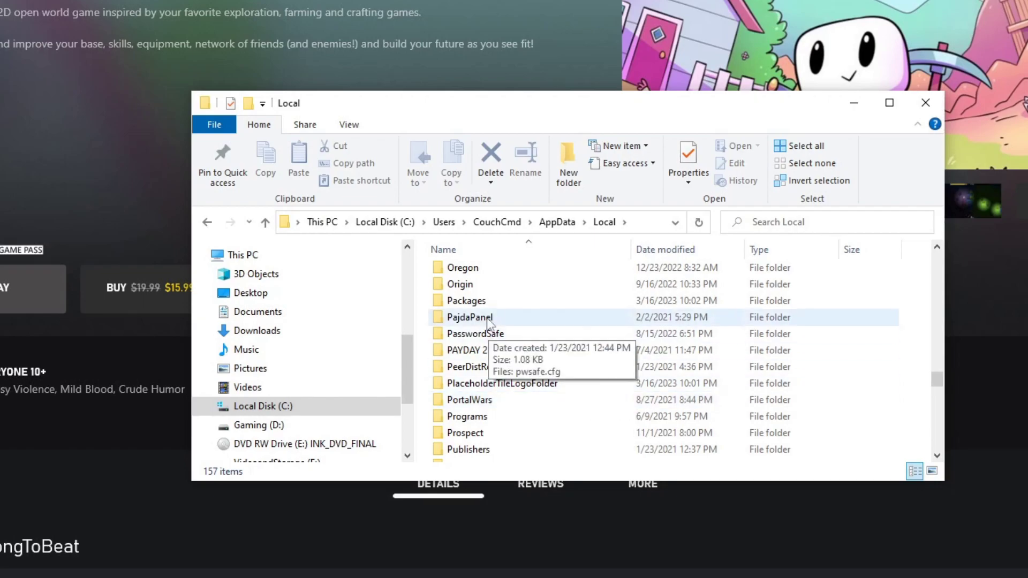
pyautogui.doubleClick(549, 307)
# Find the HumbleBundle.ForagerWin10_q2mcdwmzx4qja folder in Packages and open its LocalState folder.
pyautogui.scroll(-4, 615, 393)
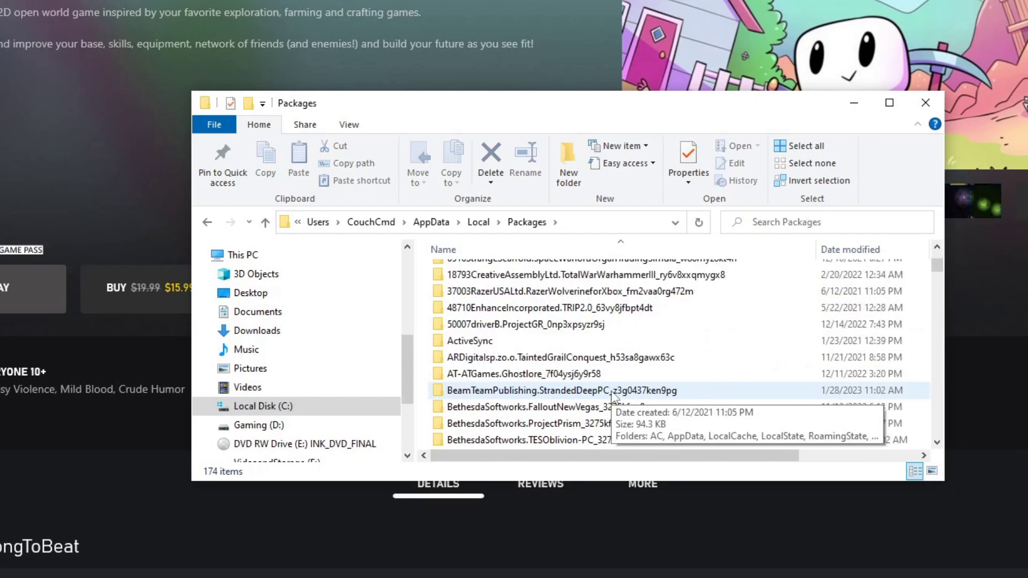
pyautogui.scroll(-3, 611, 394)
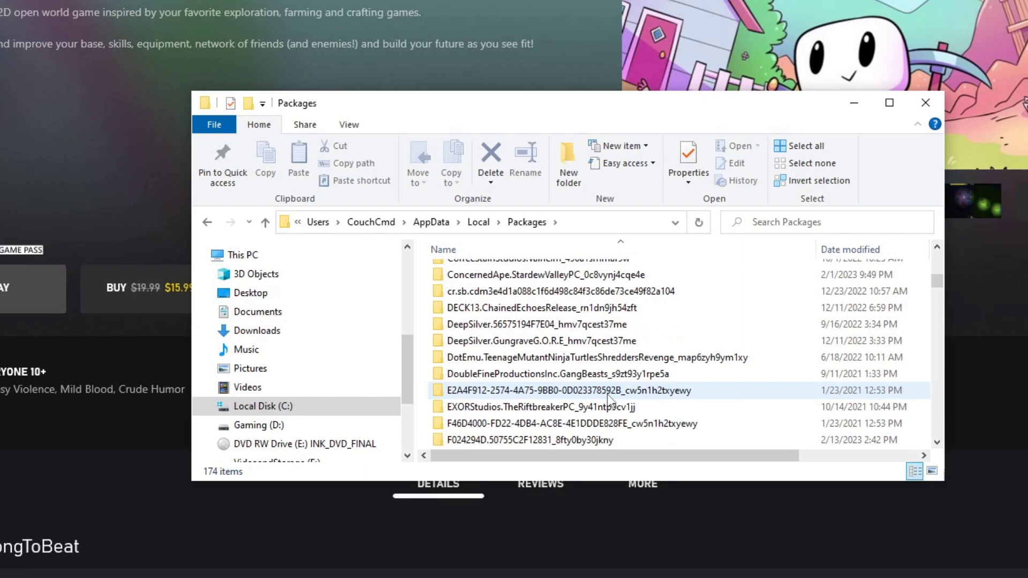
pyautogui.scroll(1, 607, 394)
pyautogui.scroll(-5, 606, 392)
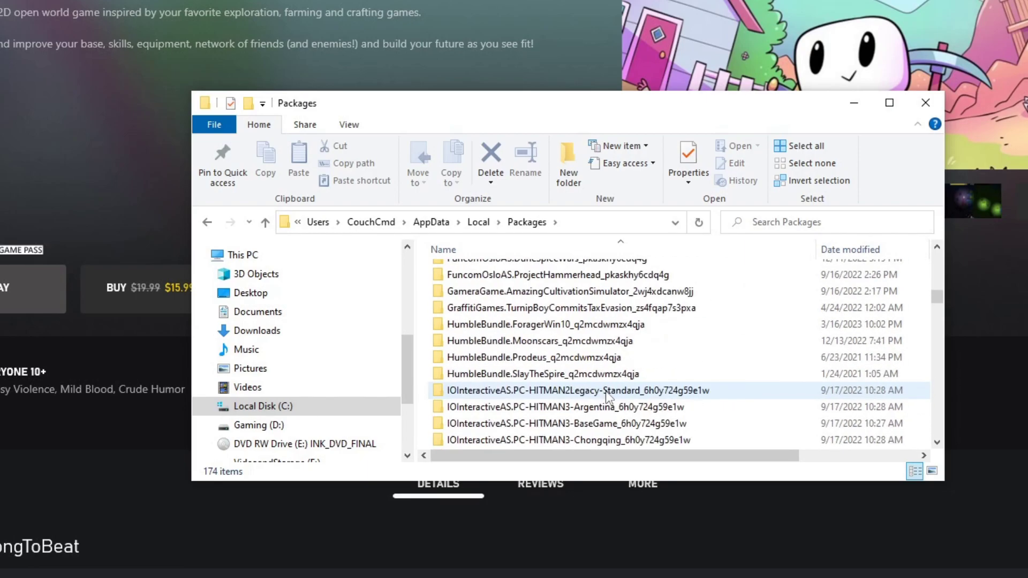
pyautogui.doubleClick(544, 326)
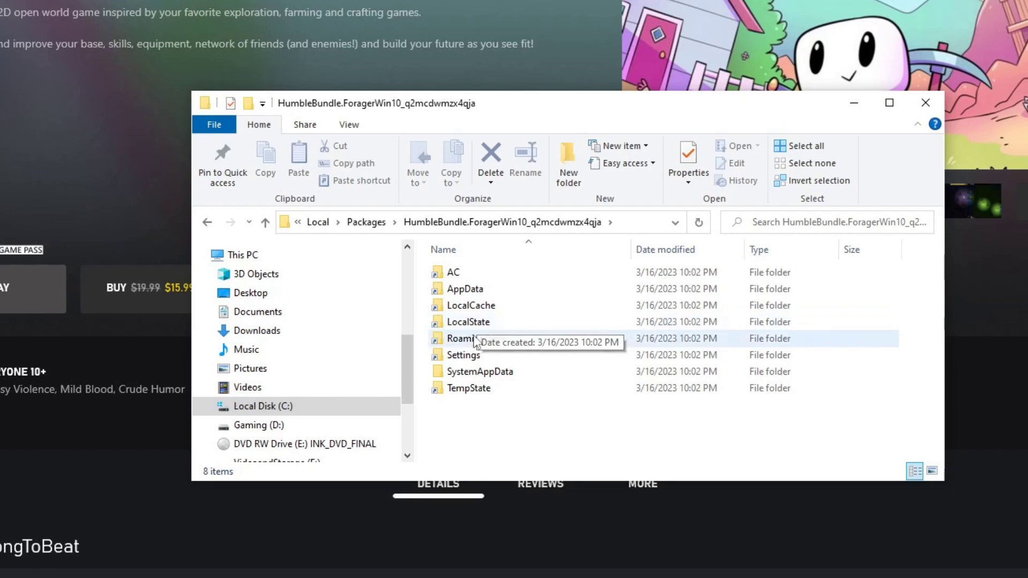
pyautogui.doubleClick(478, 319)
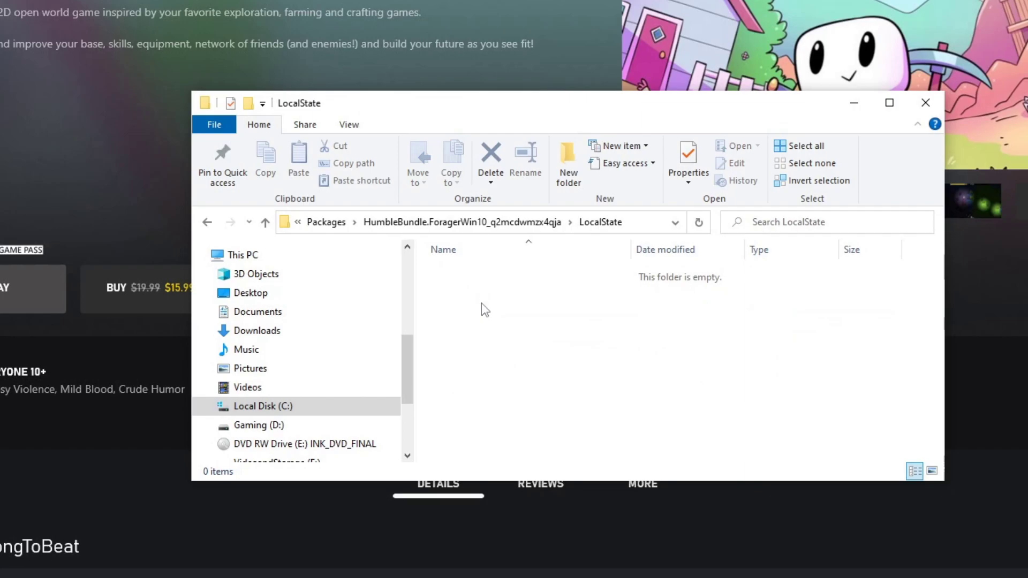
# Create a folder named mods inside Forager's LocalState folder.
pyautogui.rightClick(481, 303)
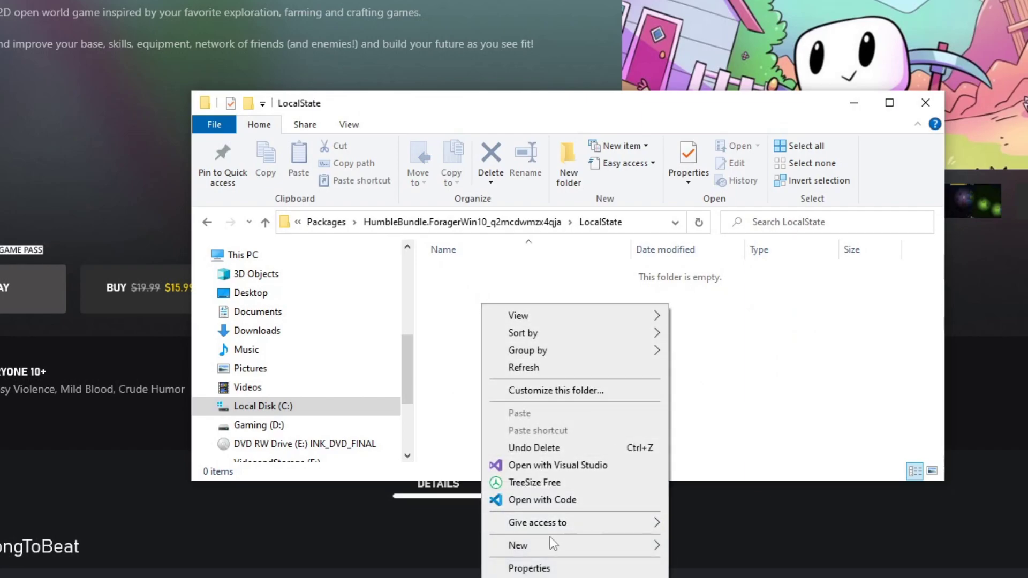
pyautogui.moveTo(548, 546)
pyautogui.click(705, 548)
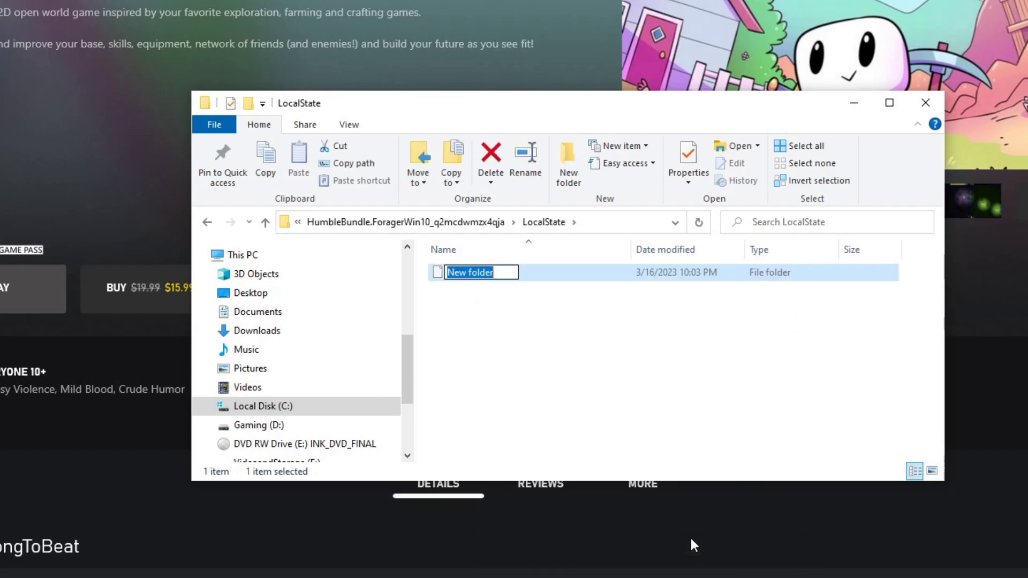
pyautogui.write('mods')
pyautogui.click(700, 376)
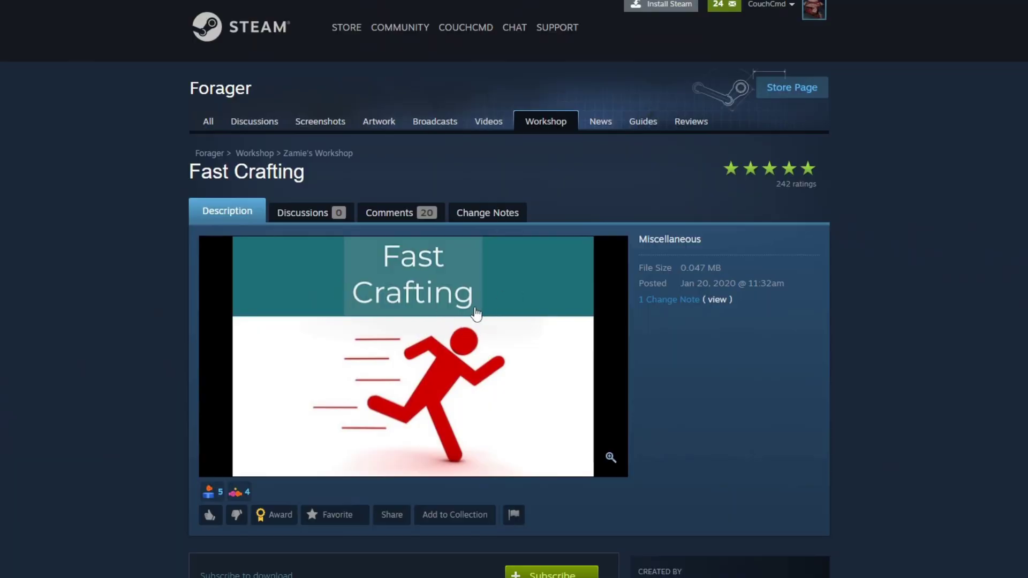
# Review the Fast Crafting and One Ore = One Bar Steam Workshop pages and their page addresses.
pyautogui.scroll(-4, 109, 246)
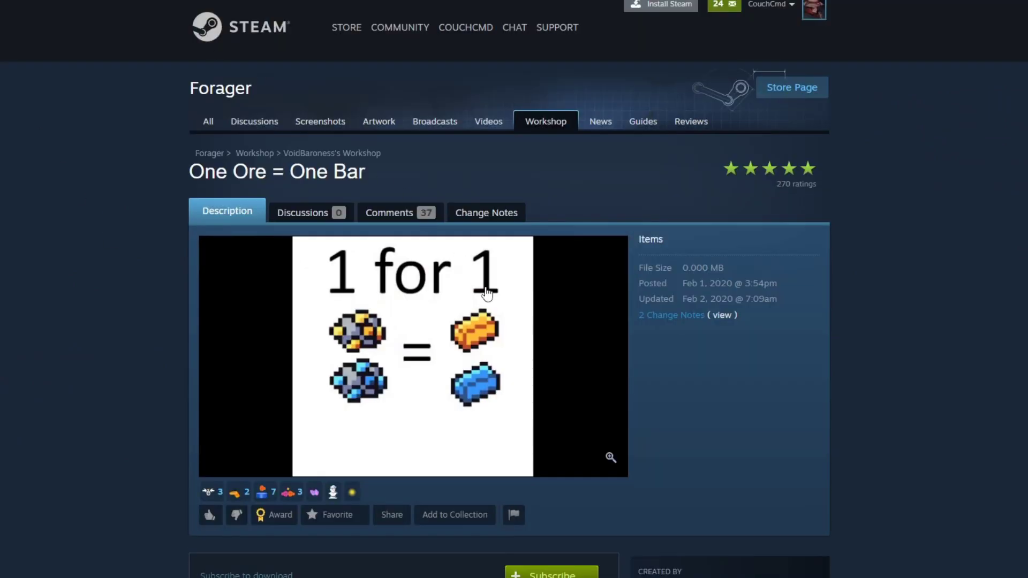
pyautogui.scroll(-3, 753, 391)
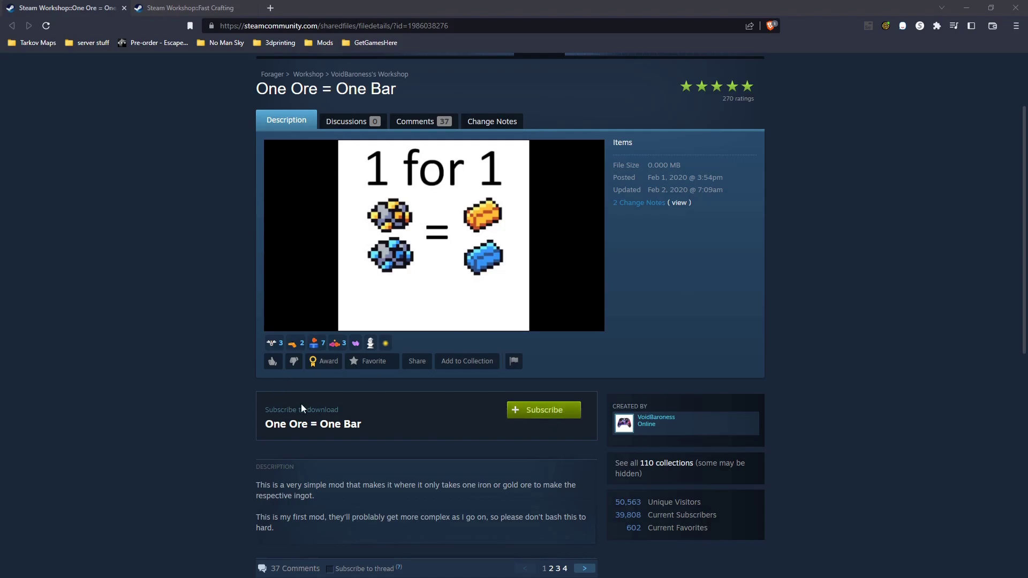
pyautogui.hotkey('ctrl', 'Tab')
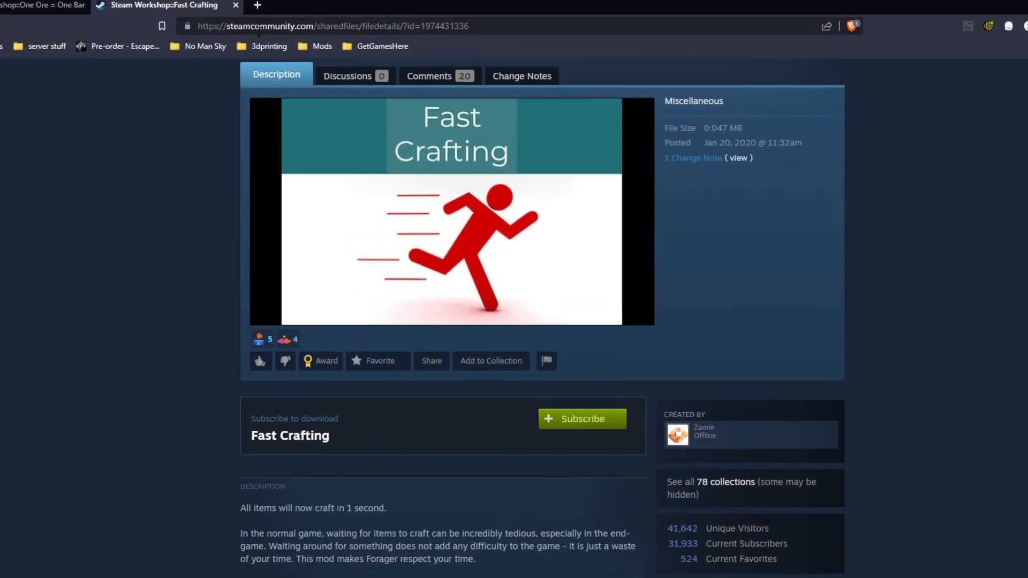
pyautogui.click(258, 32)
pyautogui.hotkey('ctrl', 'shift', 'Tab')
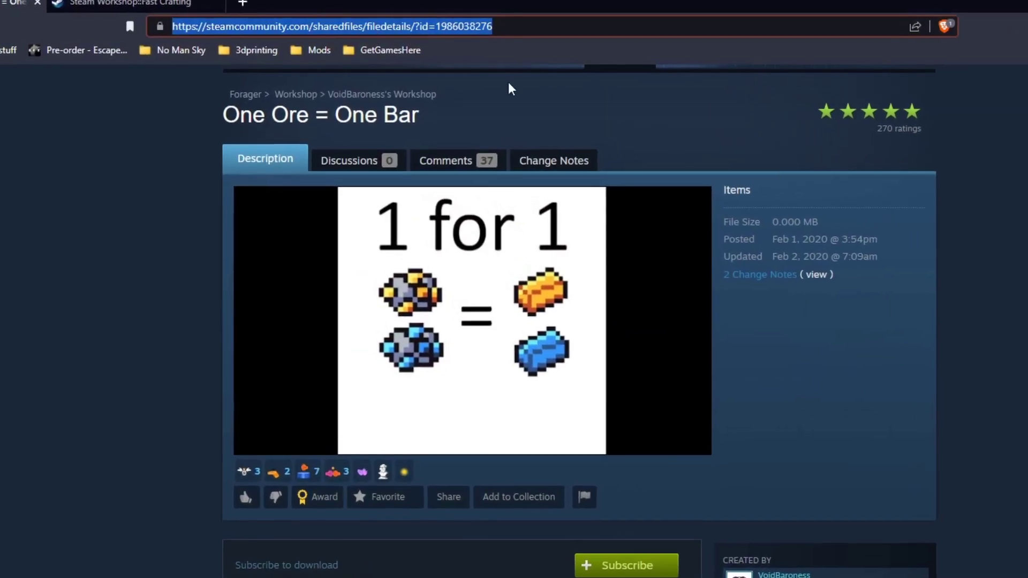
# Go back from steamworkshopdownloader.io and move the steamworkshop.download tab into the browser window holding the mod pages.
pyautogui.hotkey('alt', 'Tab')
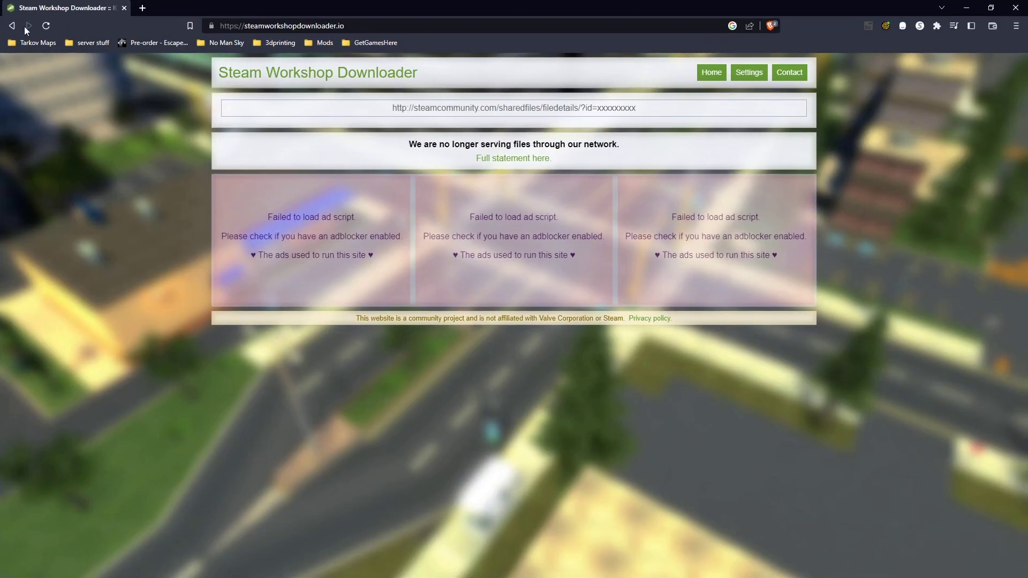
pyautogui.click(11, 26)
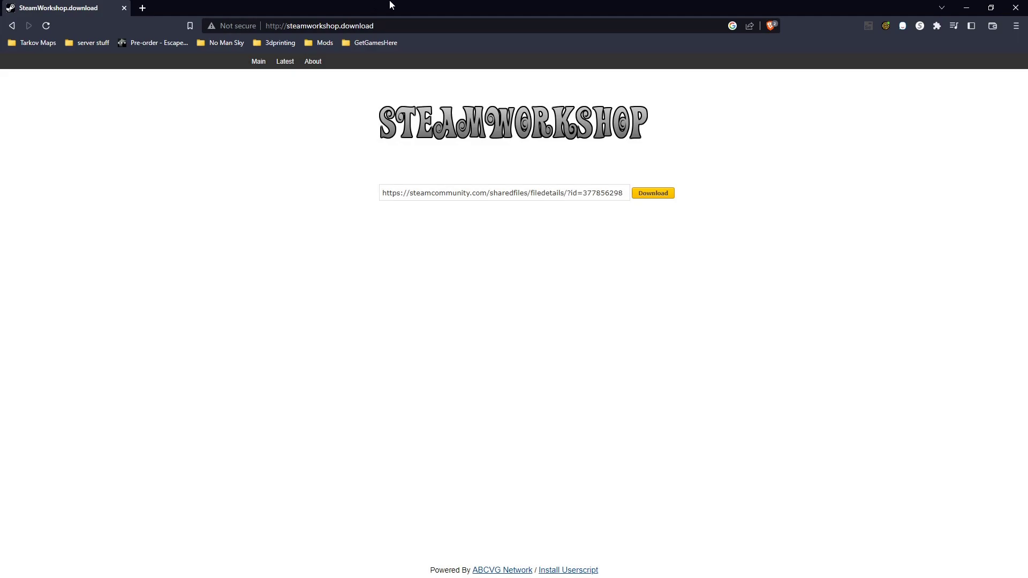
pyautogui.moveTo(391, 6); pyautogui.dragTo(447, 175)
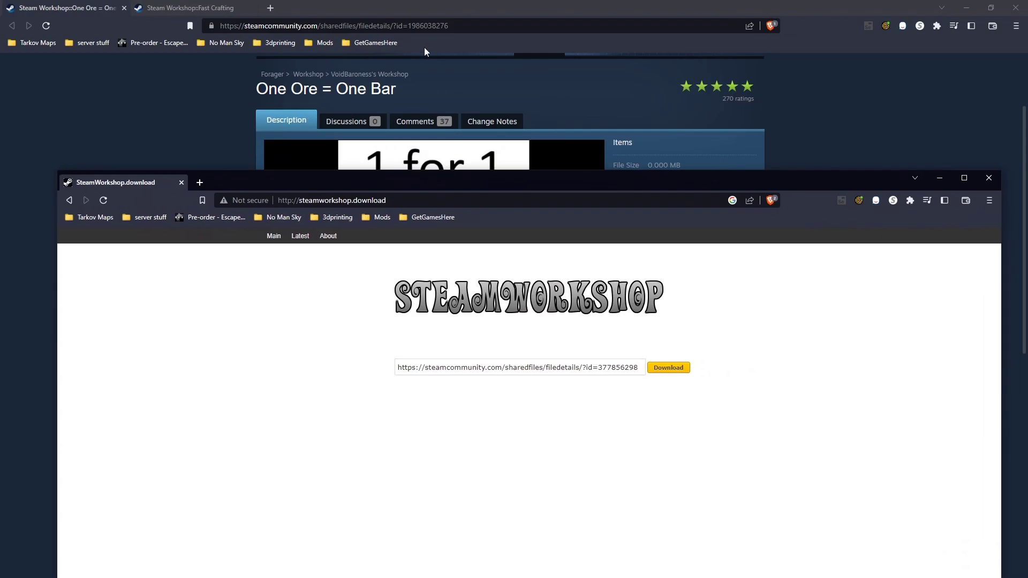
pyautogui.moveTo(128, 187); pyautogui.dragTo(357, 8)
# Copy the One Ore = One Bar page address into the steamworkshop.download form and download 1986038276.zip.
pyautogui.click(65, 7)
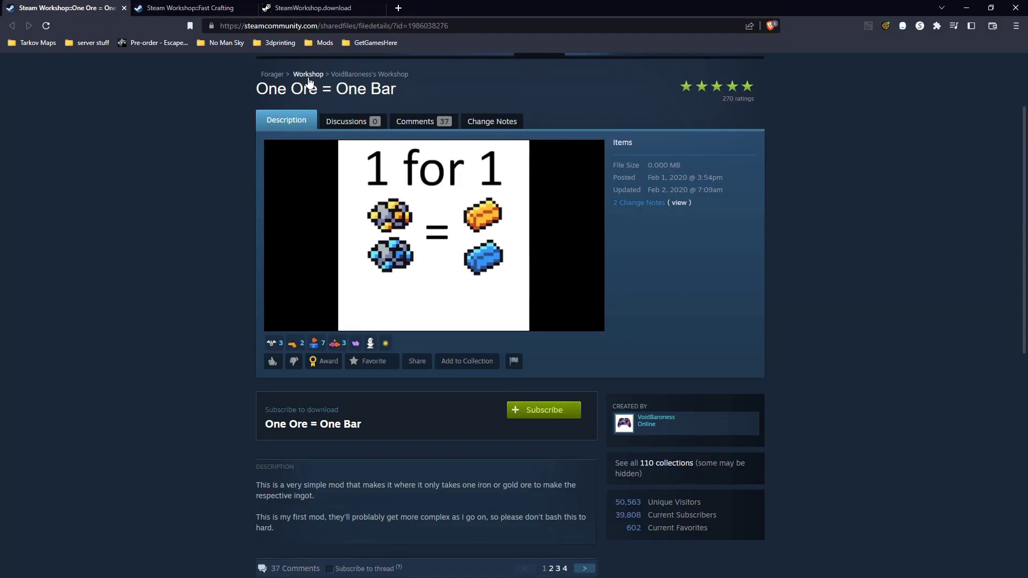
pyautogui.click(348, 24)
pyautogui.hotkey('ctrl', 'c')
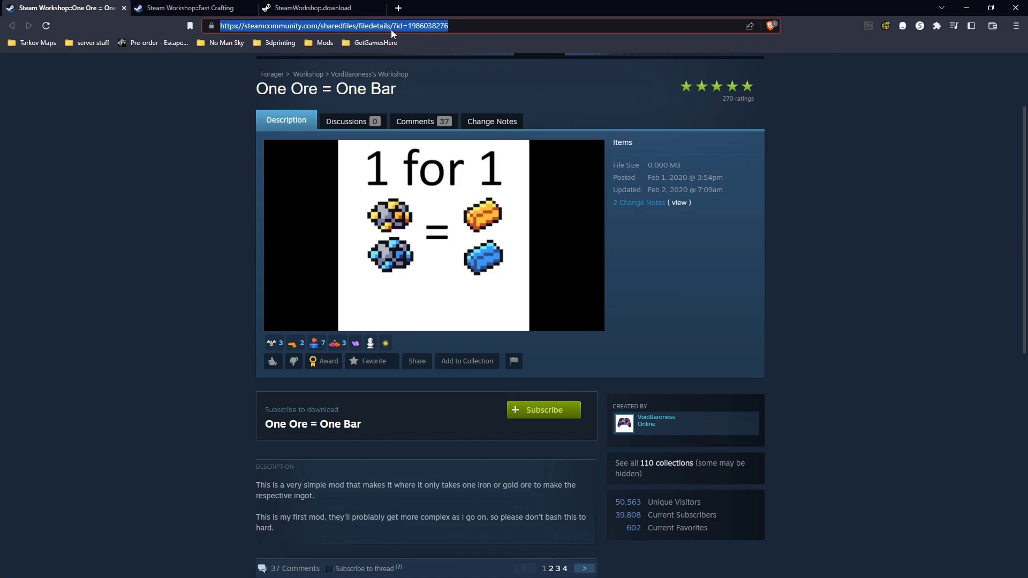
pyautogui.click(308, 6)
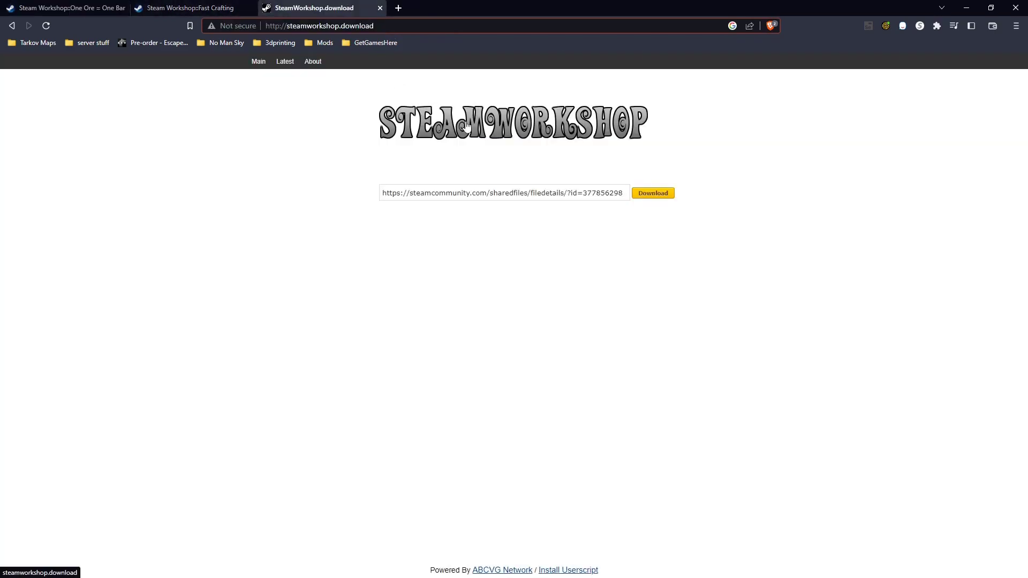
pyautogui.click(452, 192)
pyautogui.hotkey('ctrl', 'v')
pyautogui.click(653, 193)
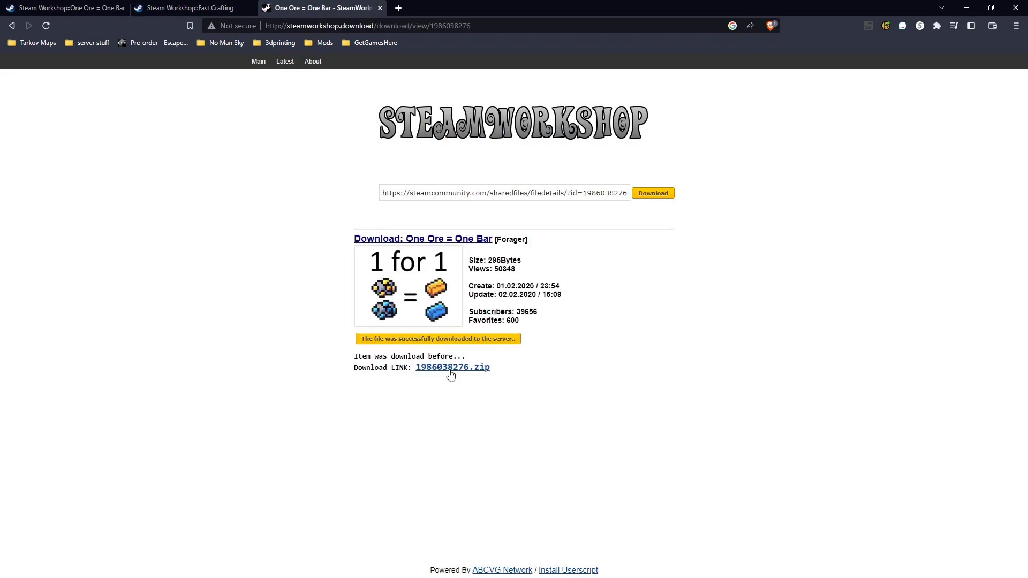
pyautogui.click(450, 370)
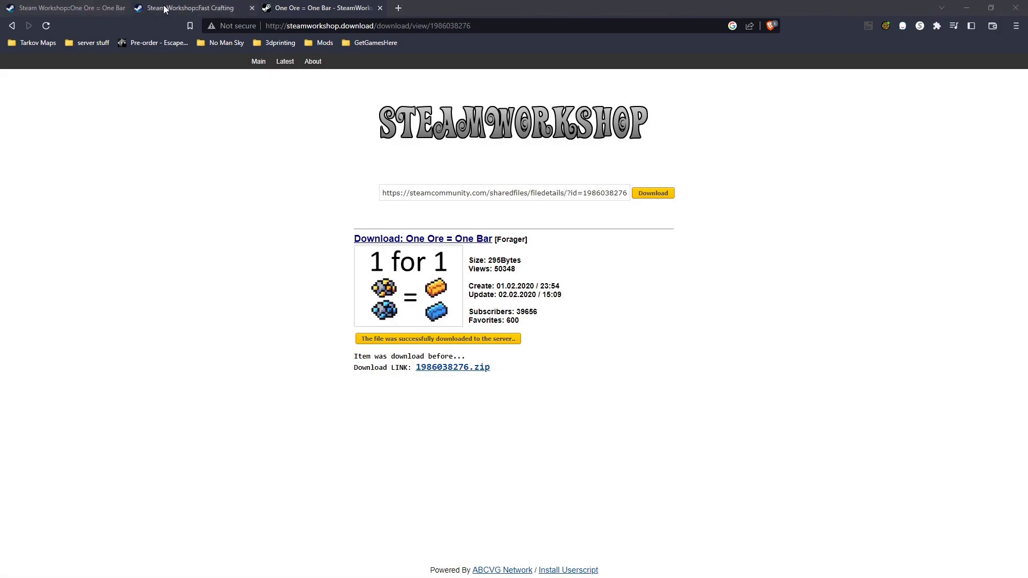
# Copy the address of the Fast Crafting workshop page and return to the steamworkshop.download page.
pyautogui.click(862, 179)
pyautogui.click(211, 7)
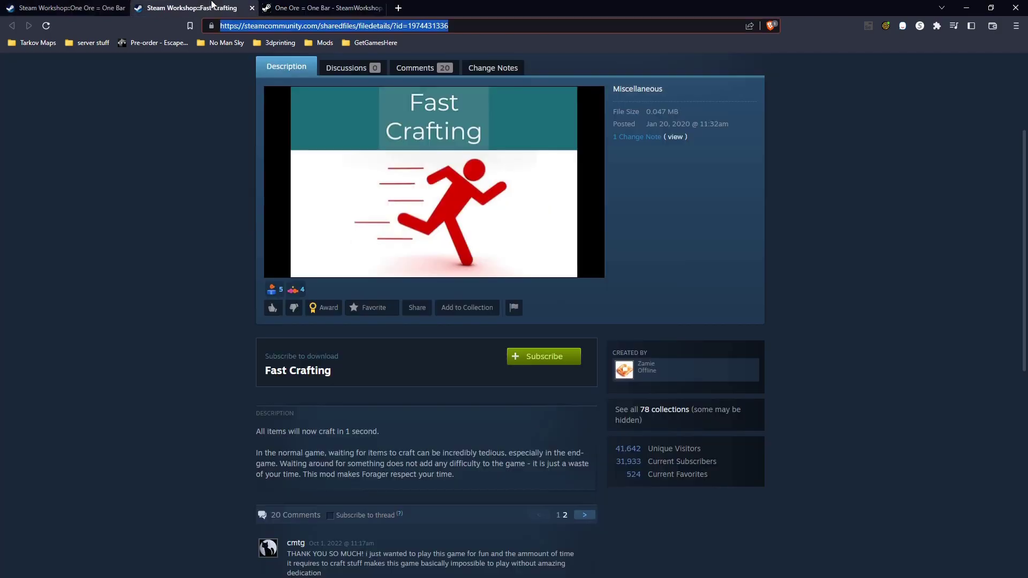
pyautogui.click(489, 25)
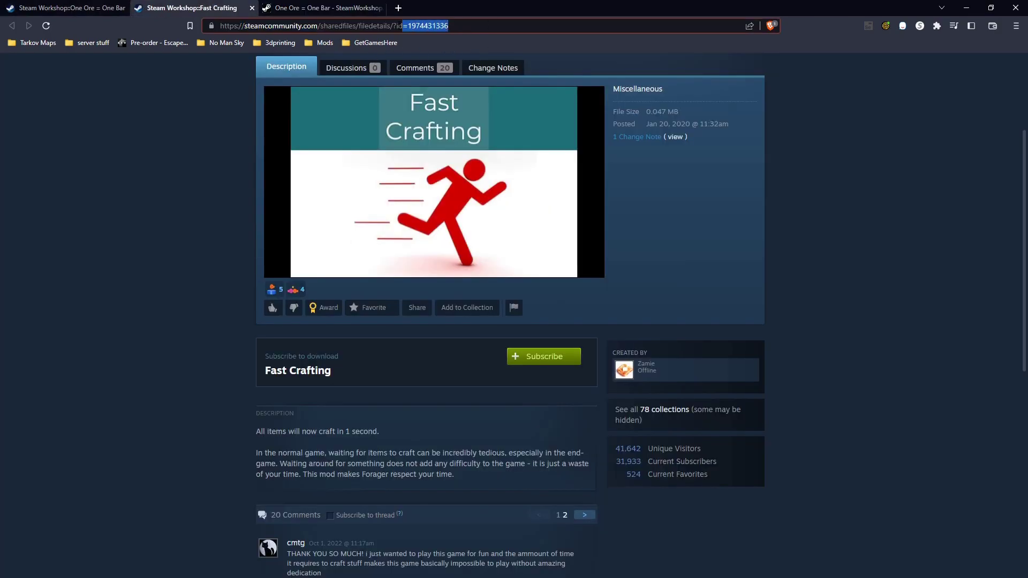
pyautogui.hotkey('shift', 'Home')
pyautogui.hotkey('ctrl', 'c')
pyautogui.click(321, 8)
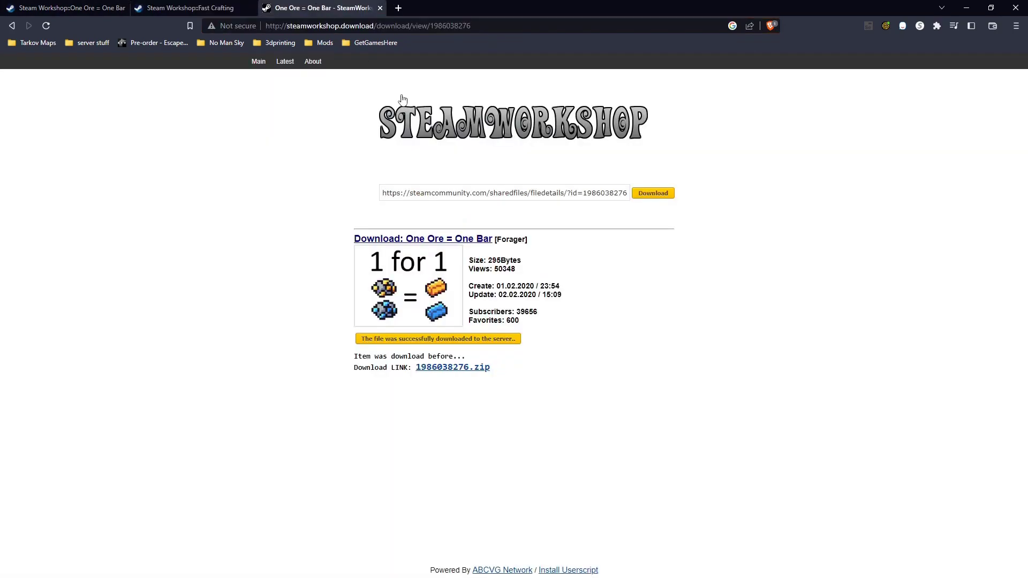
# Replace the address in the steamworkshop.download form with the Fast Crafting one, download 1974431336.zip, and close the opened archive window.
pyautogui.click(503, 193)
pyautogui.hotkey('ctrl', 'a')
pyautogui.press('BackSpace')
pyautogui.hotkey('ctrl', 'v')
pyautogui.click(669, 195)
pyautogui.click(669, 196)
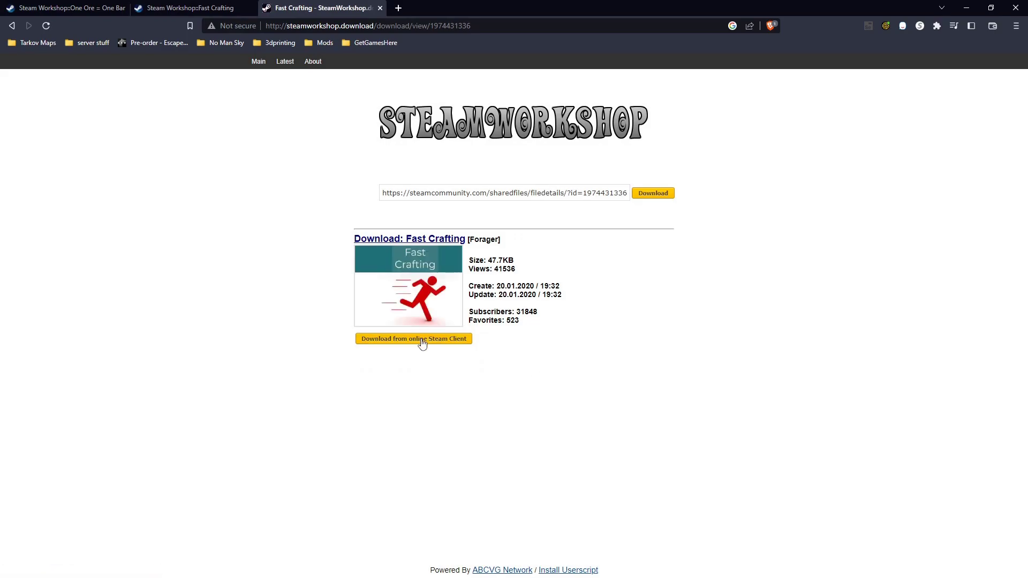
pyautogui.click(458, 368)
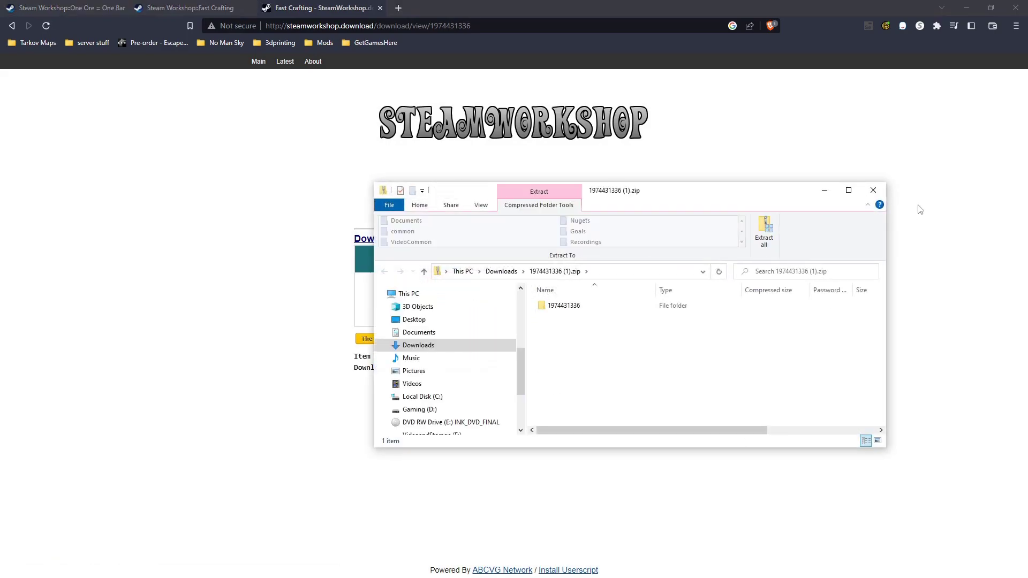
pyautogui.click(874, 191)
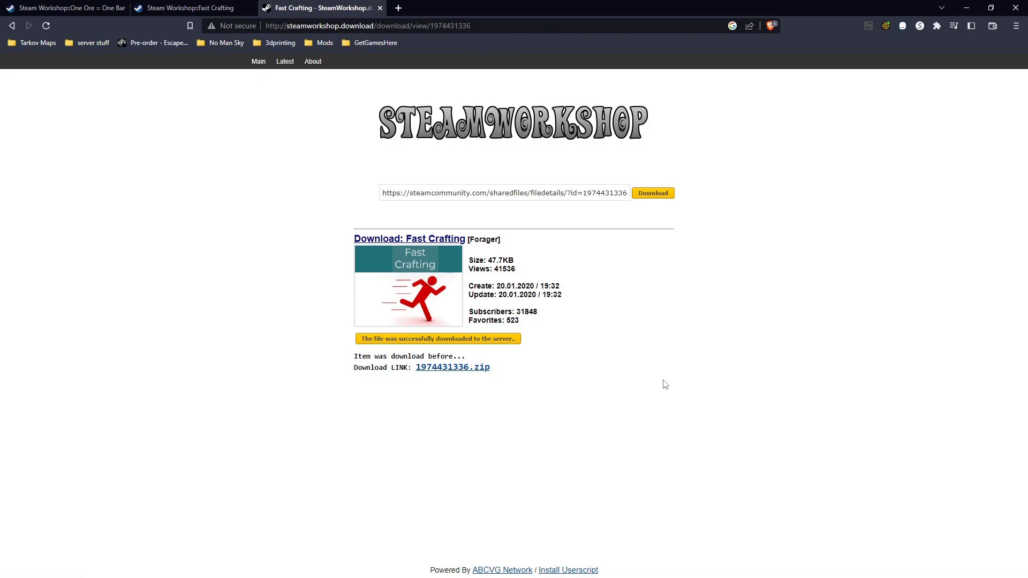
pyautogui.click(967, 8)
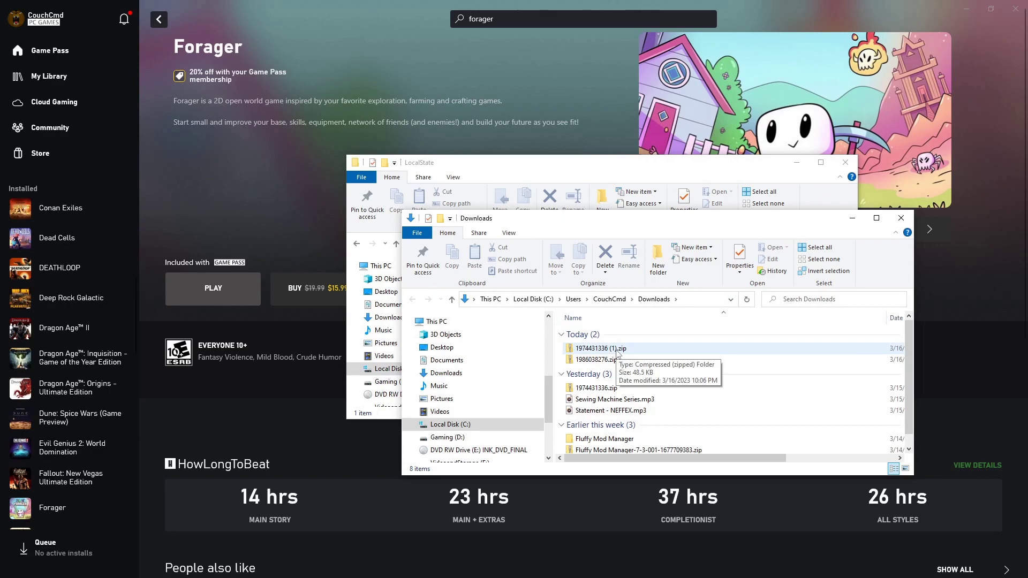
pyautogui.doubleClick(616, 349)
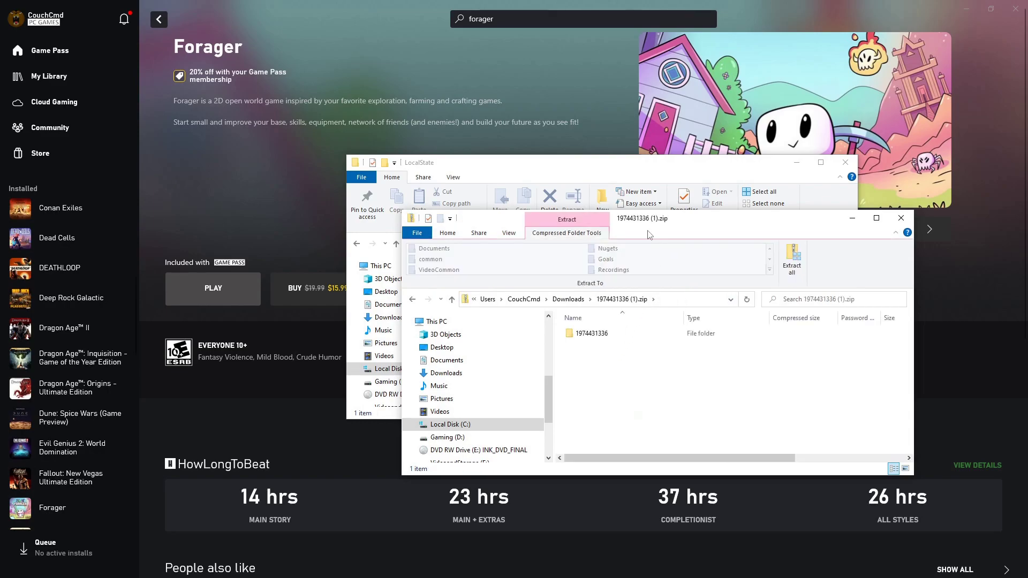
pyautogui.click(639, 210)
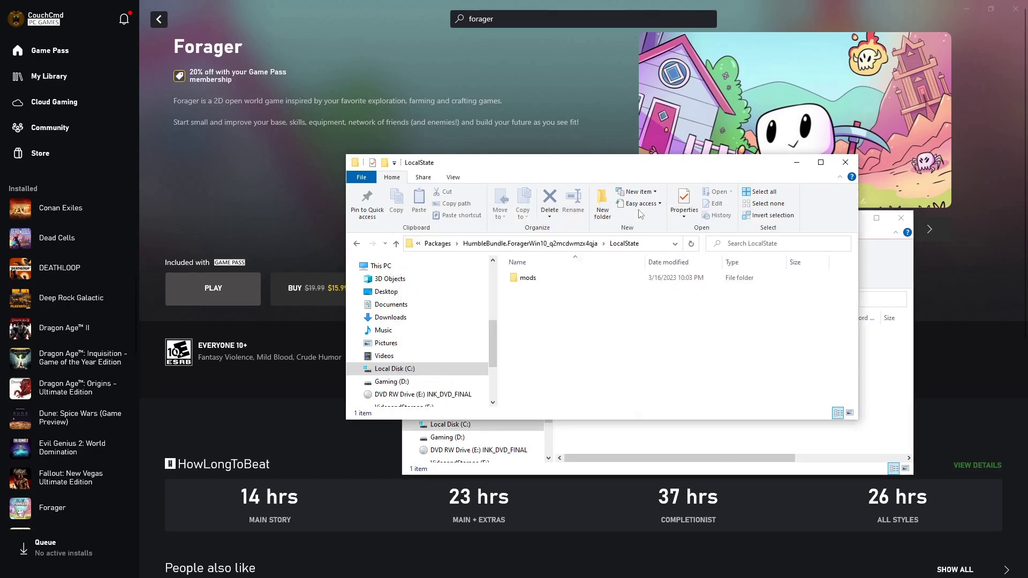
pyautogui.click(529, 282)
pyautogui.doubleClick(528, 278)
pyautogui.click(620, 443)
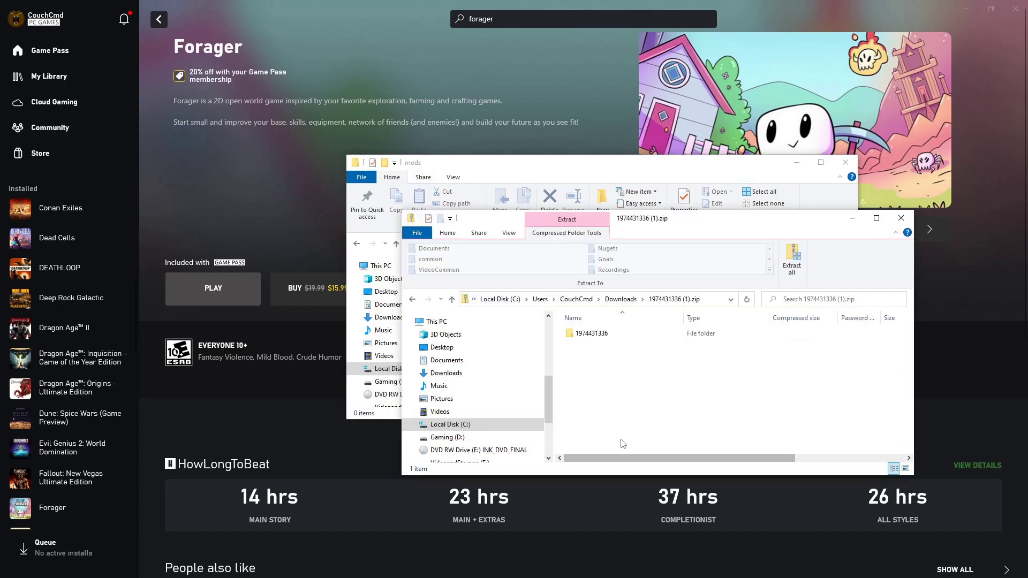
pyautogui.moveTo(651, 228); pyautogui.dragTo(607, 415)
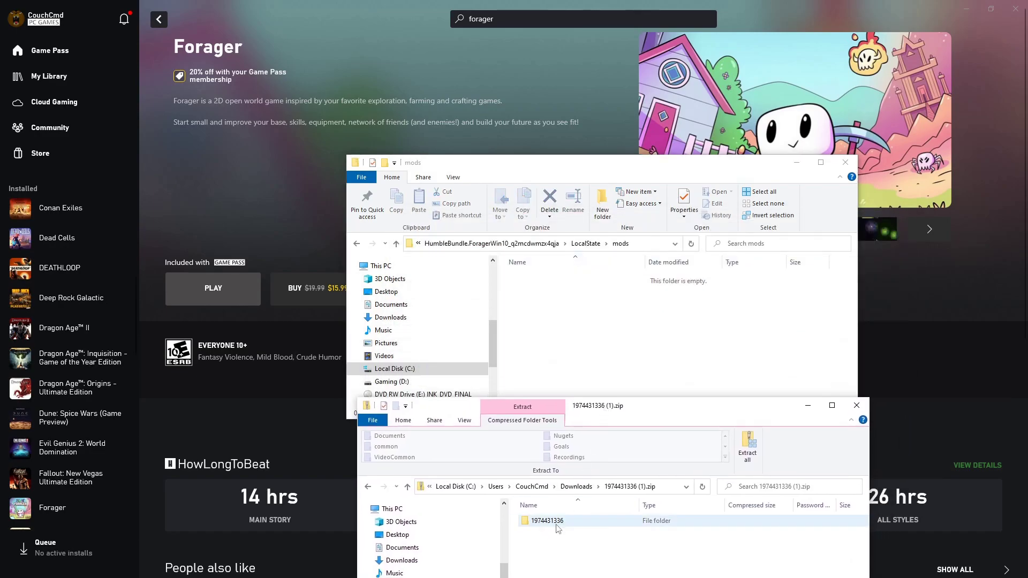
pyautogui.moveTo(546, 521); pyautogui.dragTo(557, 323)
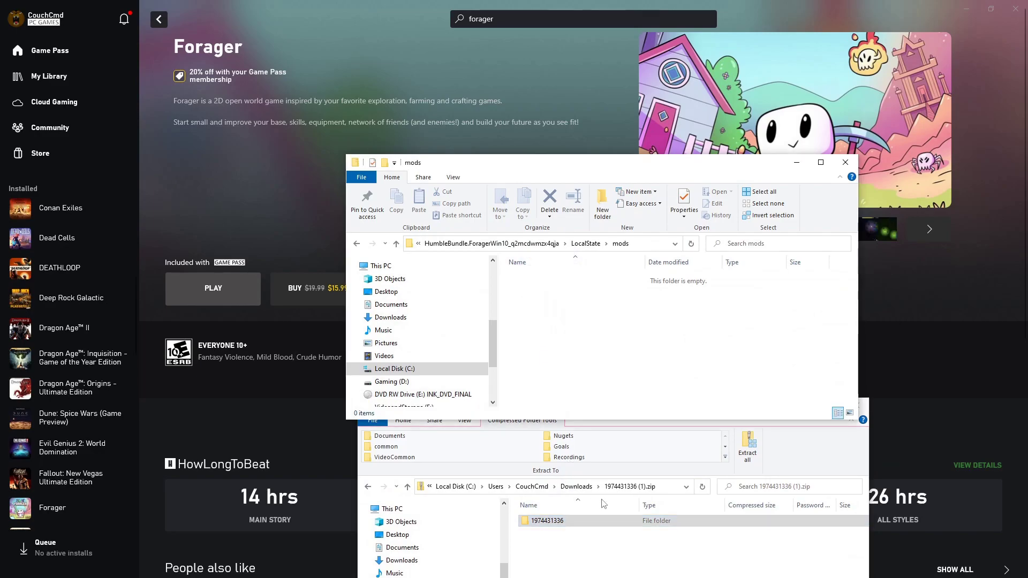
pyautogui.click(580, 486)
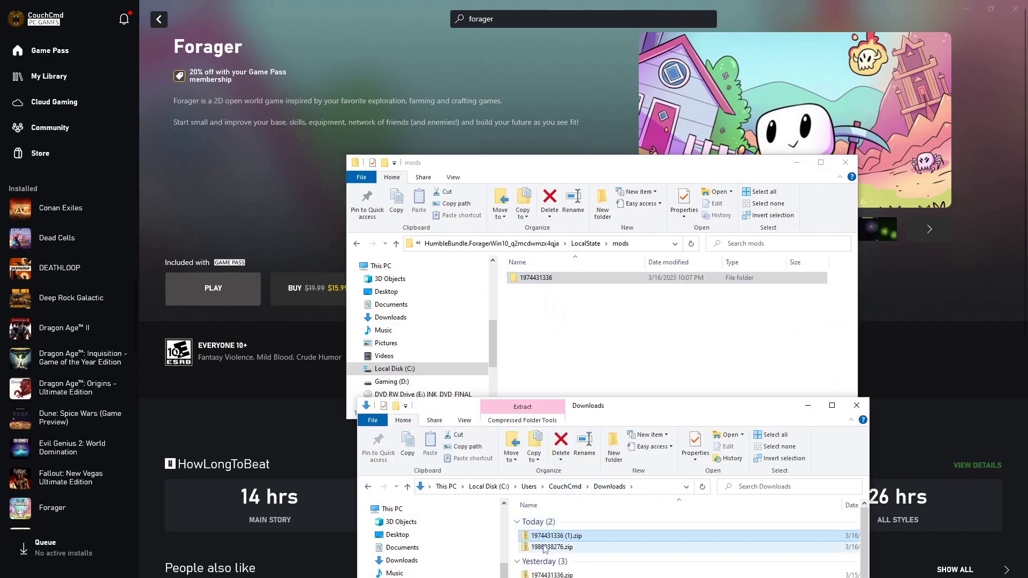
pyautogui.doubleClick(545, 547)
pyautogui.moveTo(562, 522); pyautogui.dragTo(577, 330)
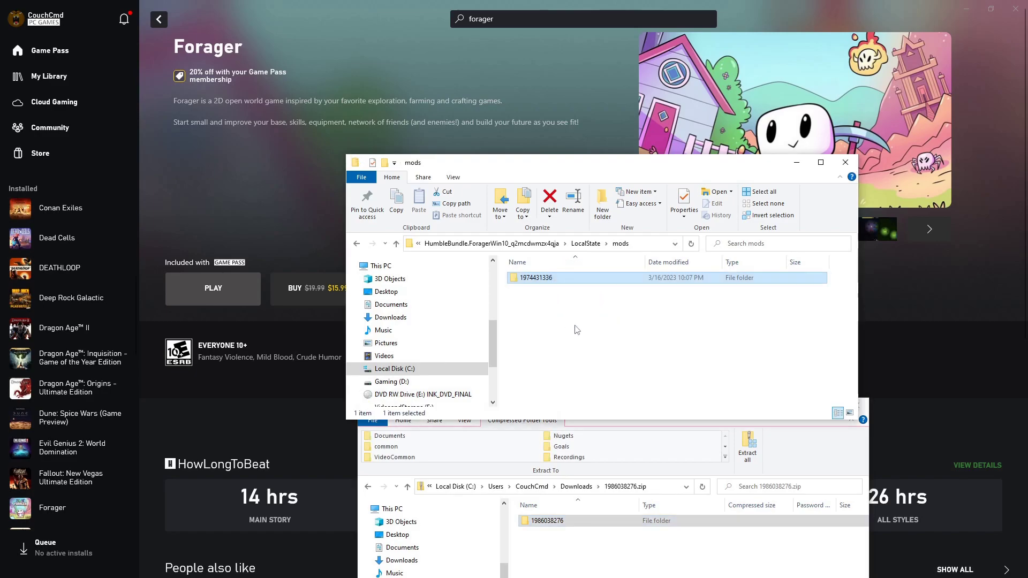
pyautogui.click(865, 405)
pyautogui.click(844, 164)
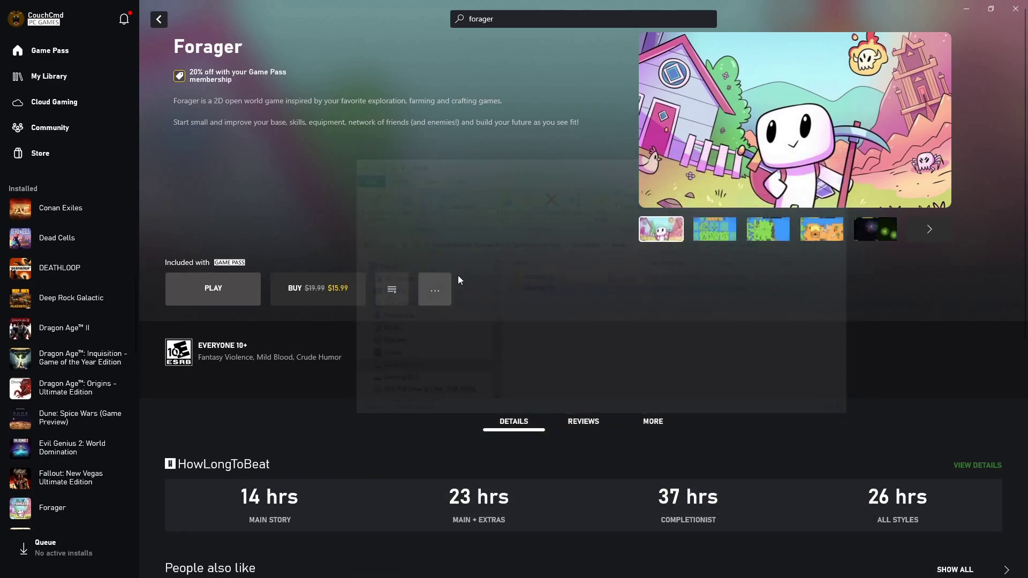
# Launch Forager with keyboard and mouse input and turn its music volume down to zero in the game options.
pyautogui.click(201, 288)
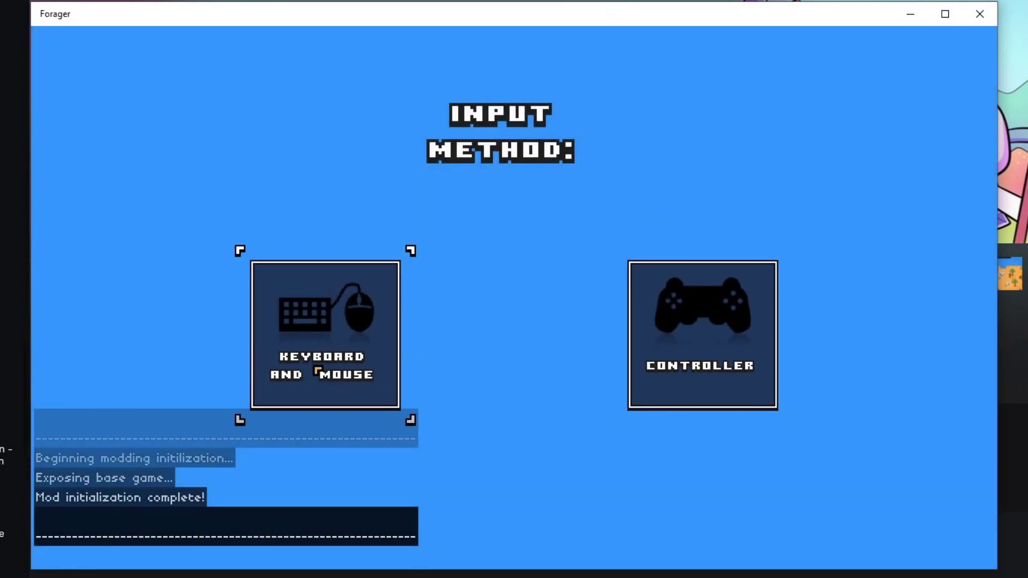
pyautogui.click(339, 339)
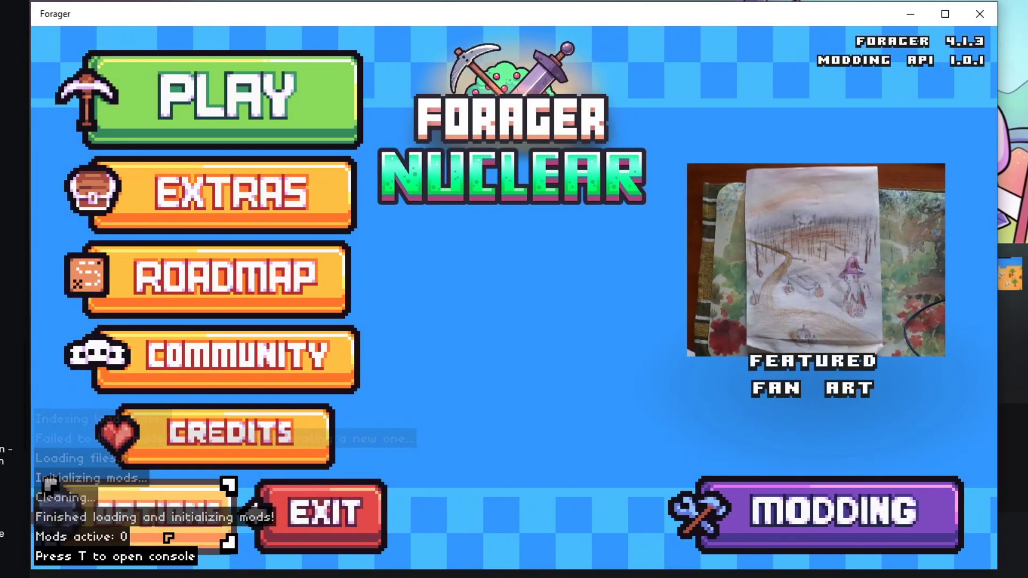
pyautogui.click(169, 538)
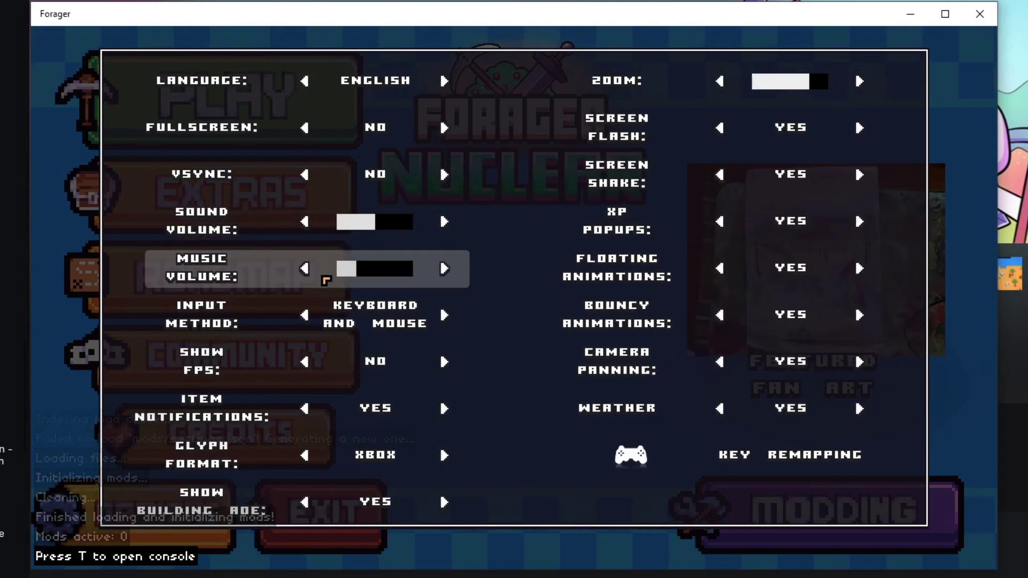
pyautogui.click(305, 270)
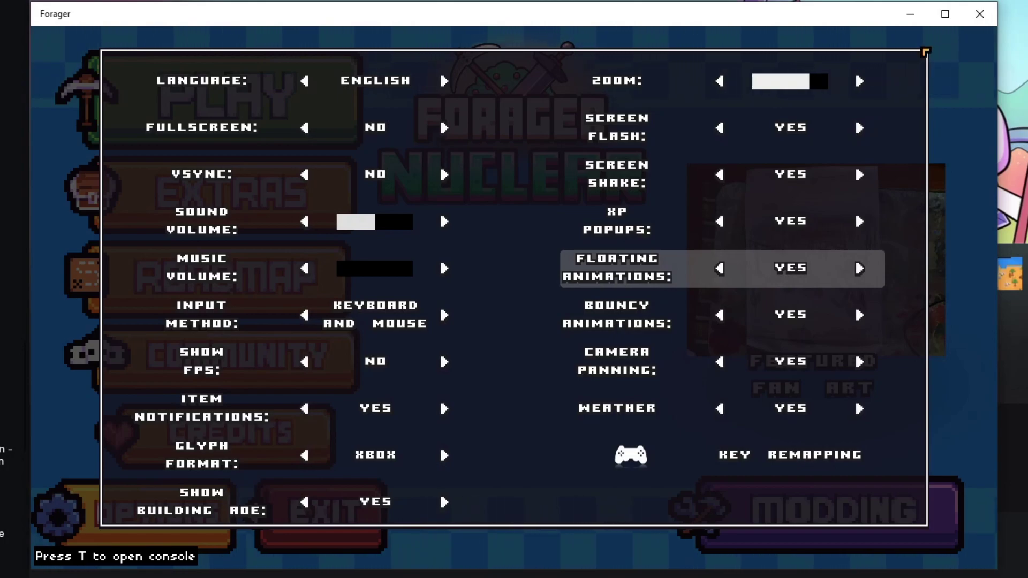
pyautogui.press('Escape')
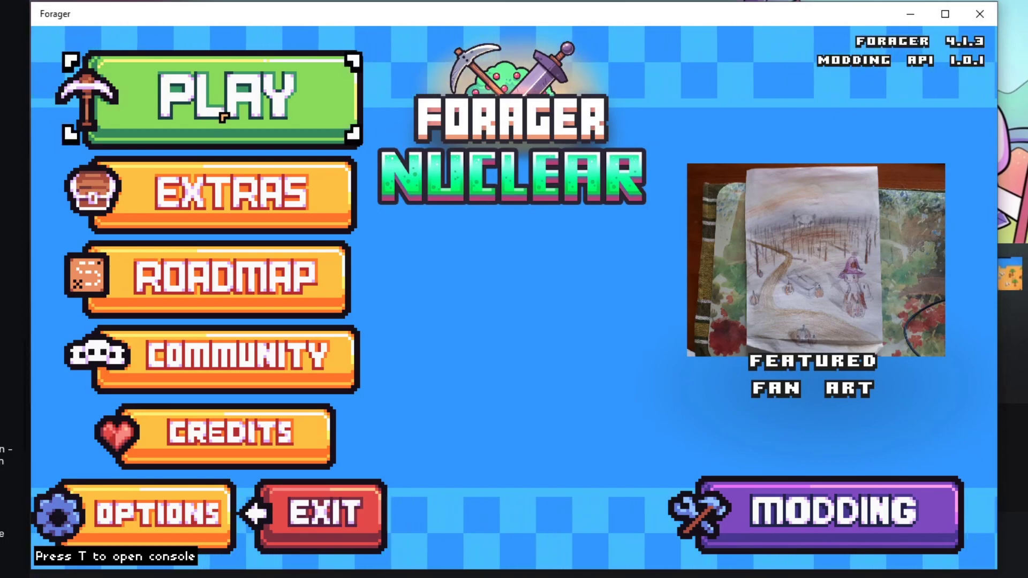
# Turn on the Fast Crafting and One Ore Makes One Bar mods, compile them, and return to the main menu.
pyautogui.click(838, 527)
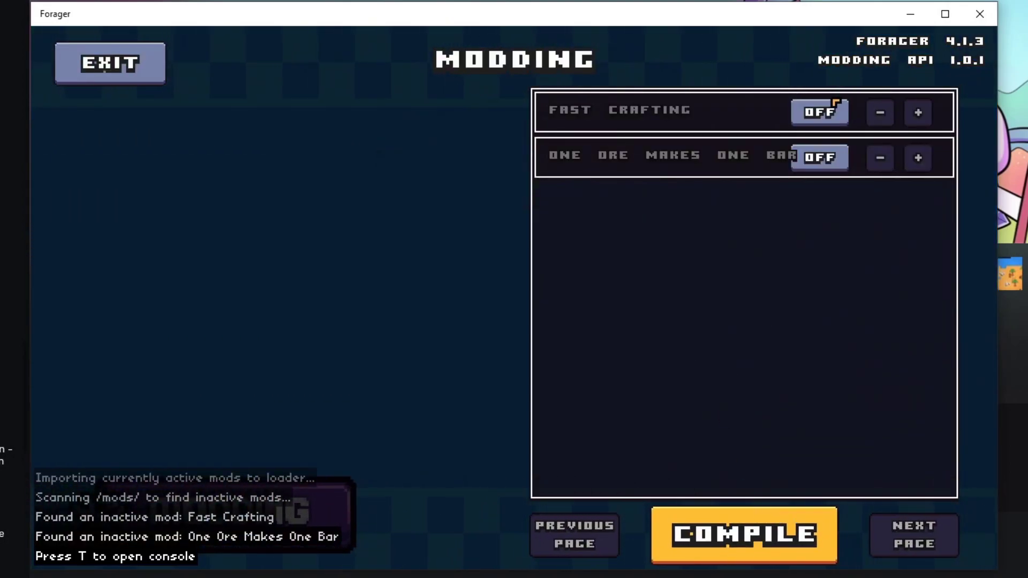
pyautogui.click(826, 111)
pyautogui.click(820, 159)
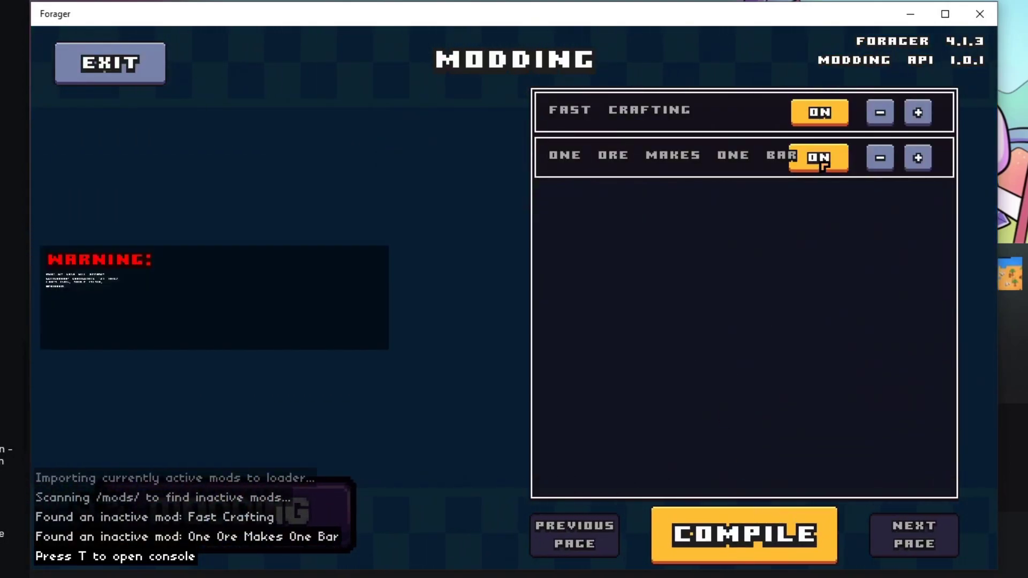
pyautogui.click(749, 549)
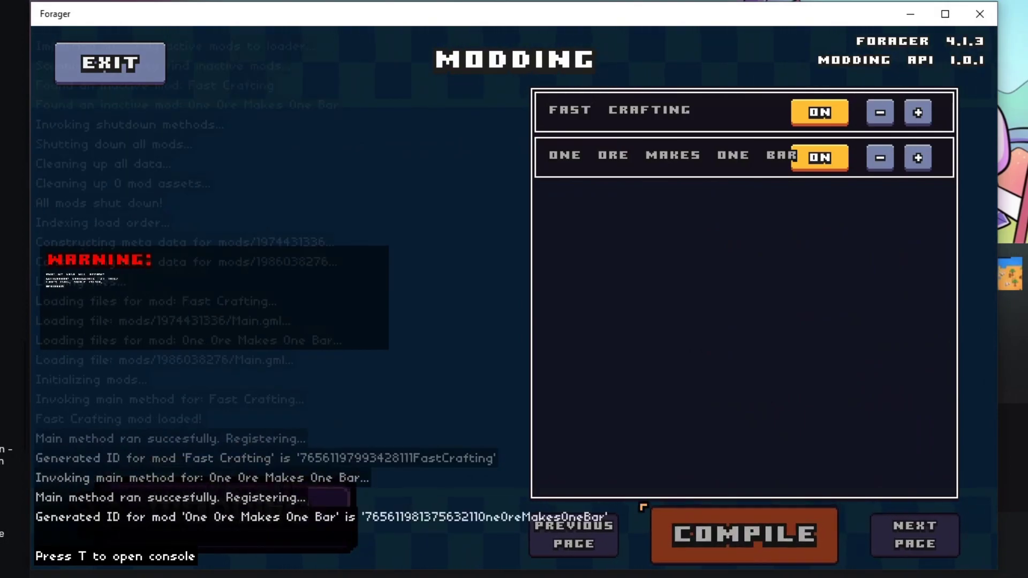
pyautogui.click(134, 62)
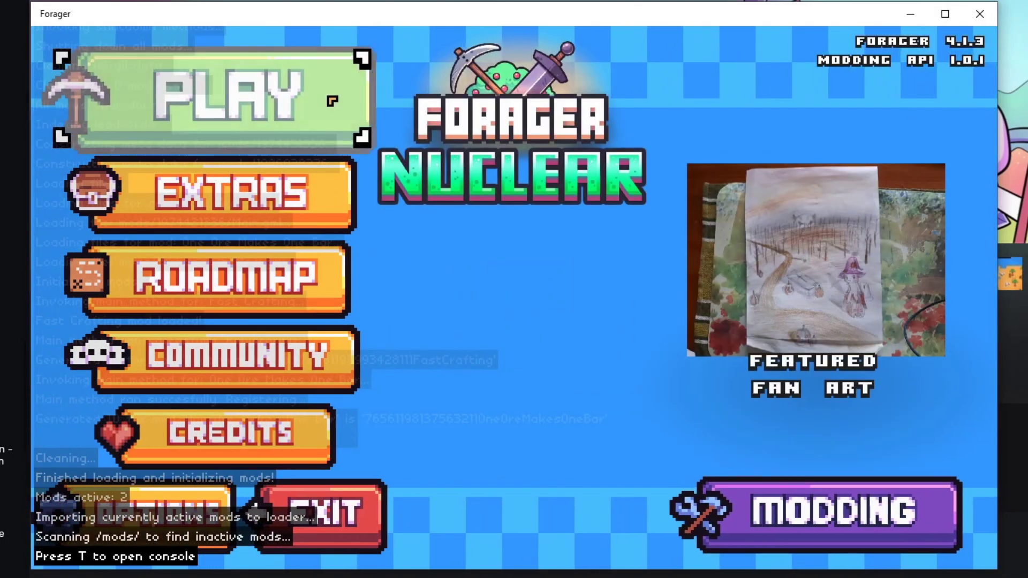
# Start a new game in Classic mode from an available save slot, leaving cheats disabled.
pyautogui.click(225, 97)
pyautogui.click(515, 134)
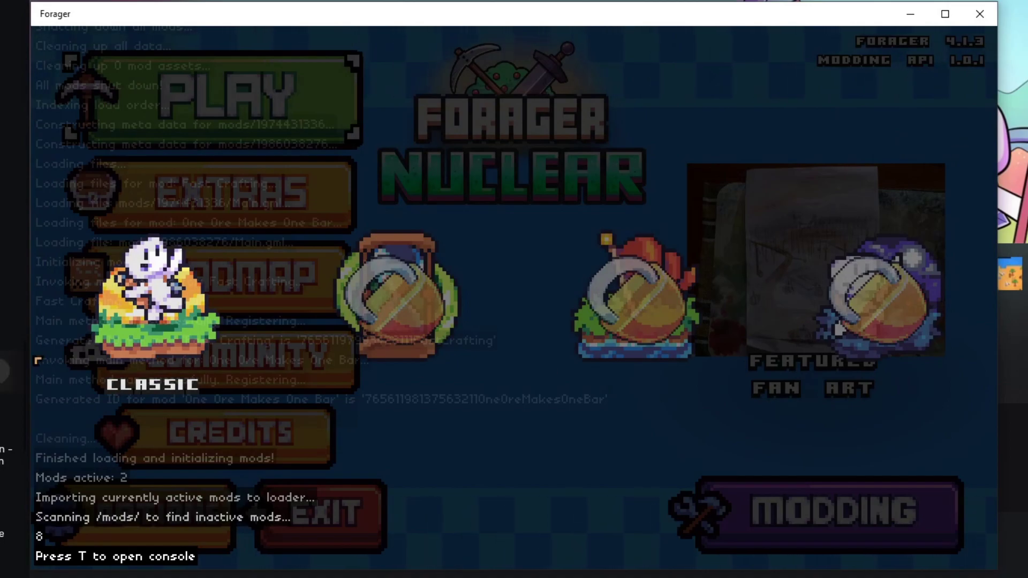
pyautogui.click(135, 325)
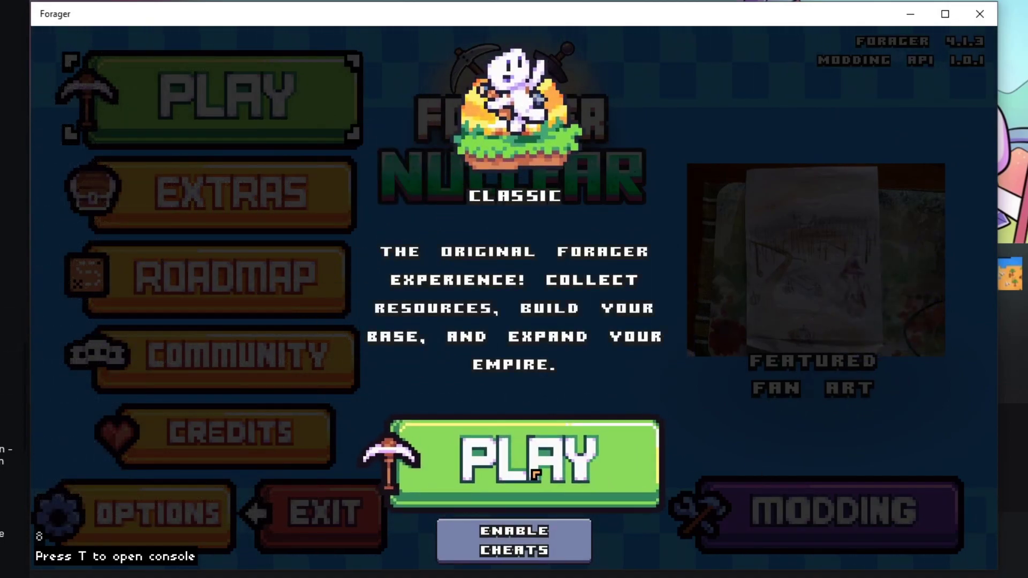
pyautogui.click(535, 474)
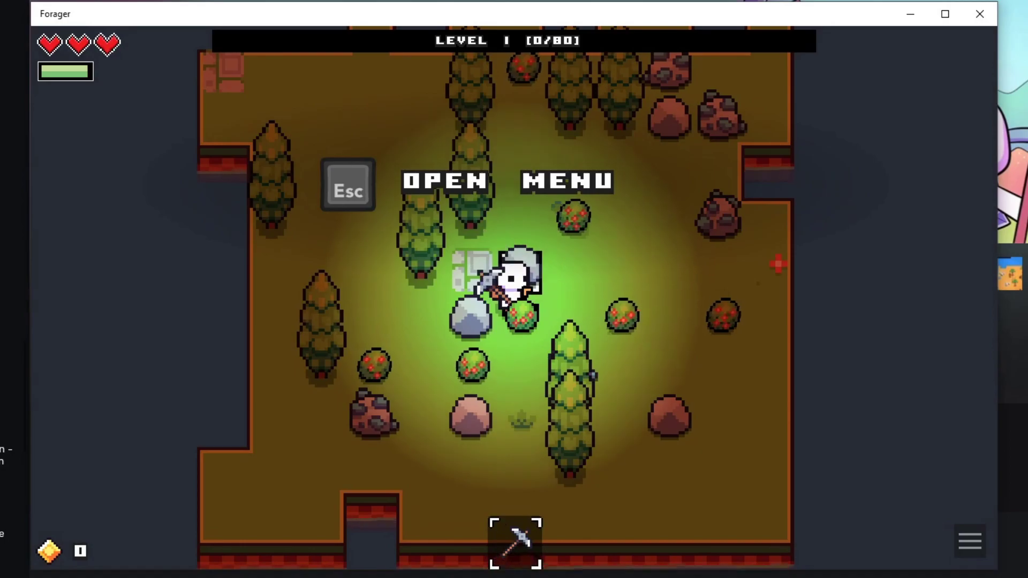
# Mine the stone rock beside the character, collect the stone, and walk toward the nearest iron deposit.
pyautogui.click(778, 263)
pyautogui.click(779, 263)
pyautogui.click(778, 264)
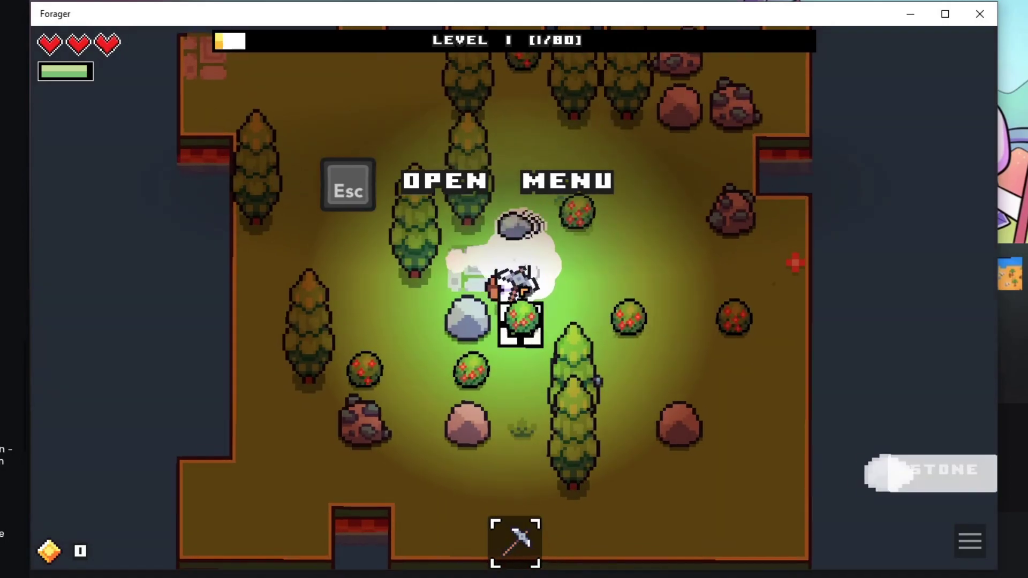
pyautogui.press('w')
pyautogui.press('s')
pyautogui.press('d')
pyautogui.press('w')
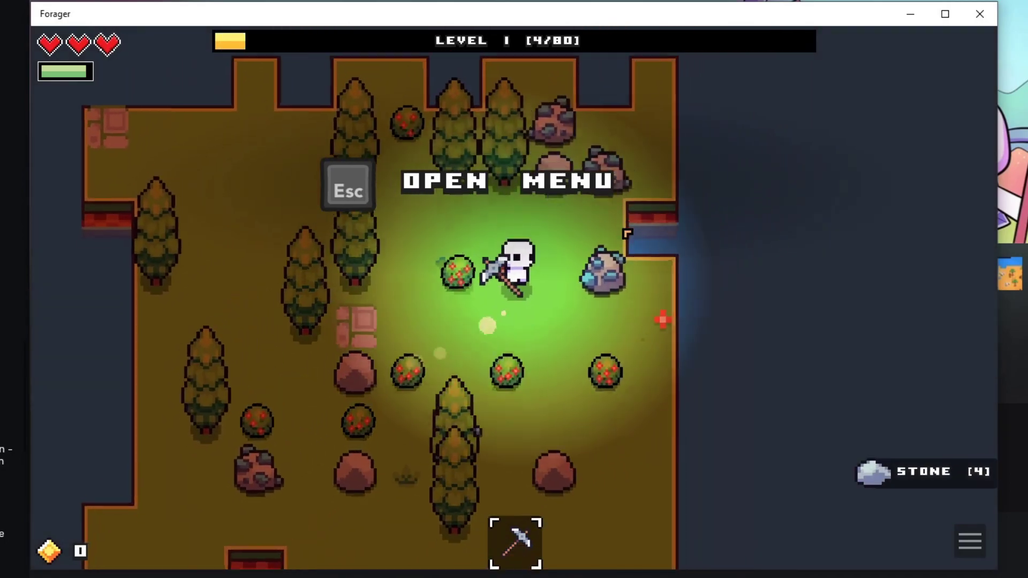
# Mine the two nearest iron deposits, collect their ore, and move up to the remaining deposit by the trees.
pyautogui.click(566, 326)
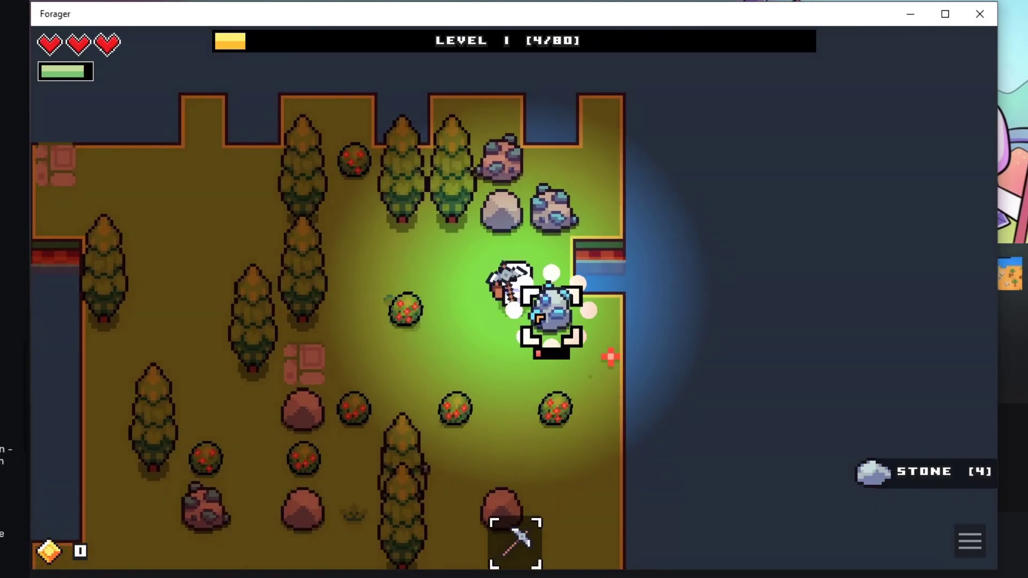
pyautogui.click(540, 319)
pyautogui.press('w')
pyautogui.press('d')
pyautogui.click(545, 264)
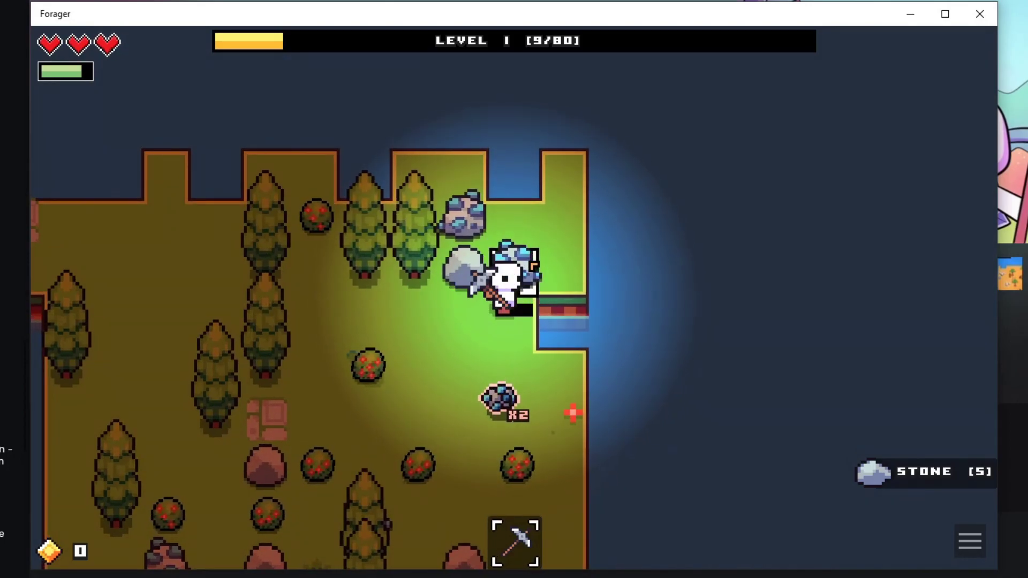
pyautogui.click(535, 267)
pyautogui.click(535, 268)
pyautogui.press('s')
pyautogui.press('w')
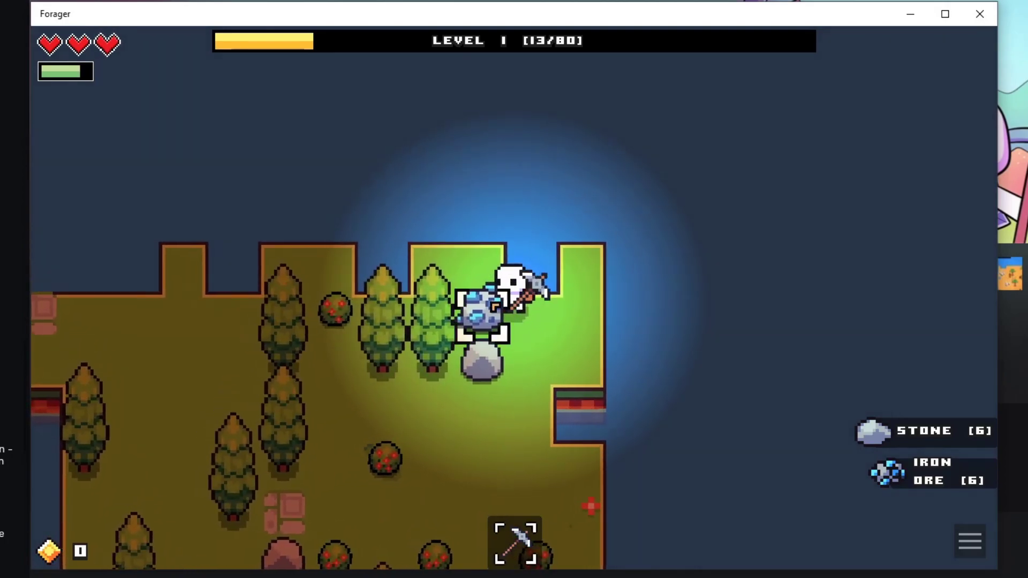
# Mine the remaining iron deposit by the trees and collect its ore.
pyautogui.click(479, 300)
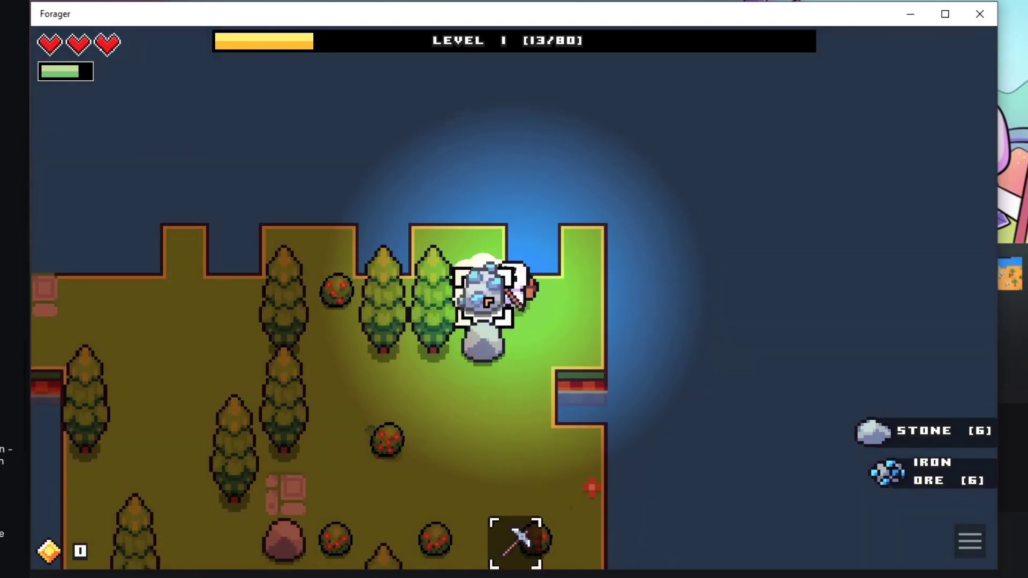
pyautogui.click(488, 302)
pyautogui.click(484, 303)
pyautogui.press('s')
pyautogui.click(485, 303)
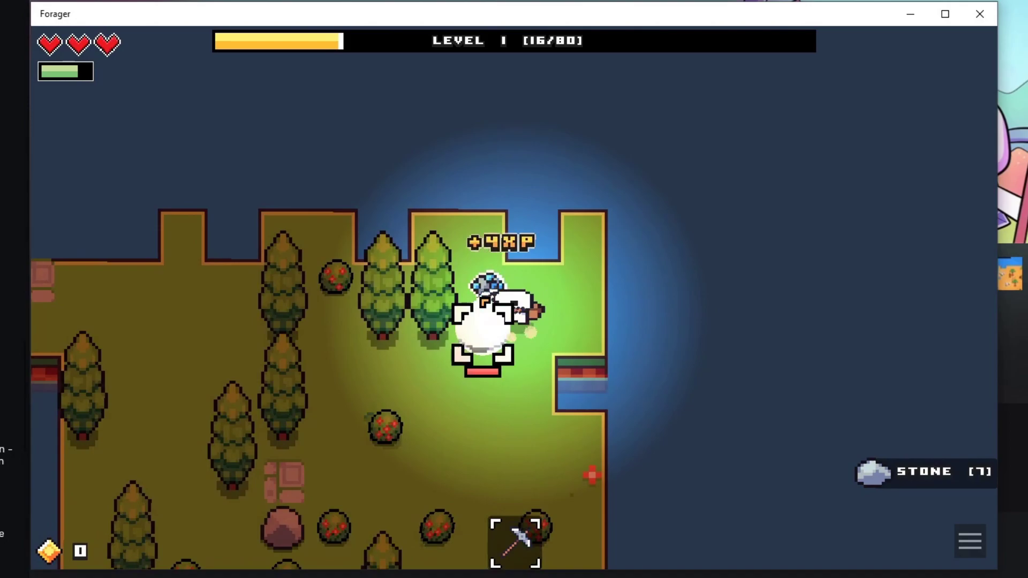
# Break the stone rock just below the mined iron deposit.
pyautogui.click(485, 303)
pyautogui.click(485, 302)
pyautogui.click(484, 302)
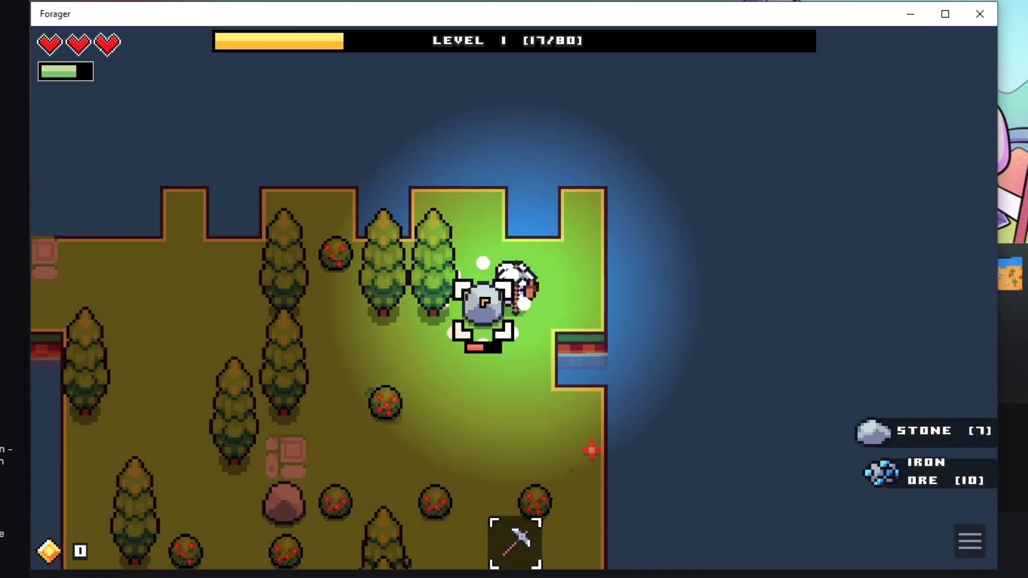
pyautogui.click(482, 302)
pyautogui.click(482, 302)
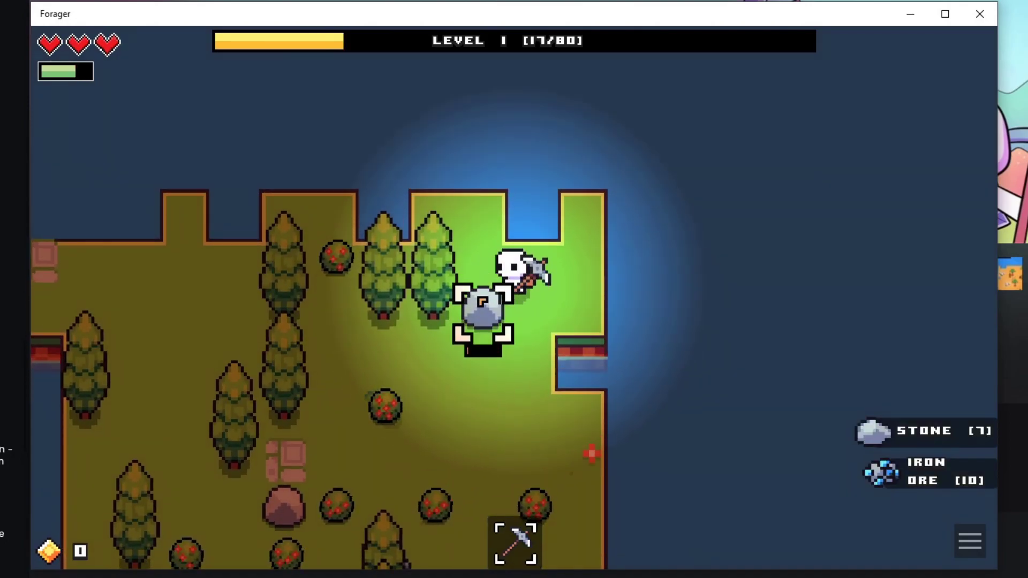
# Collect the stone and chop down the nearest tree on the west side.
pyautogui.press('a')
pyautogui.click(483, 301)
pyautogui.click(484, 301)
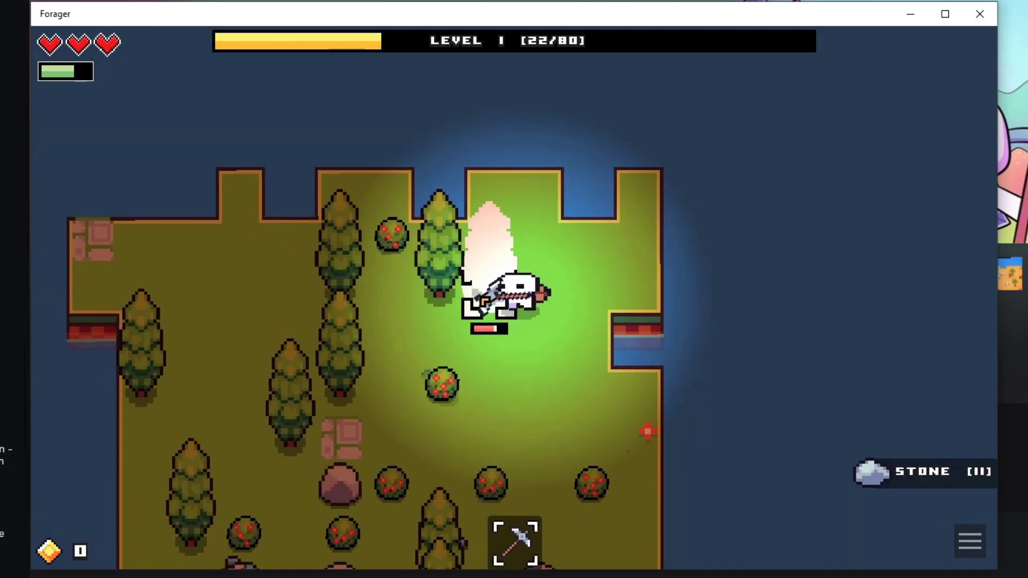
pyautogui.click(484, 301)
pyautogui.click(484, 302)
pyautogui.click(485, 300)
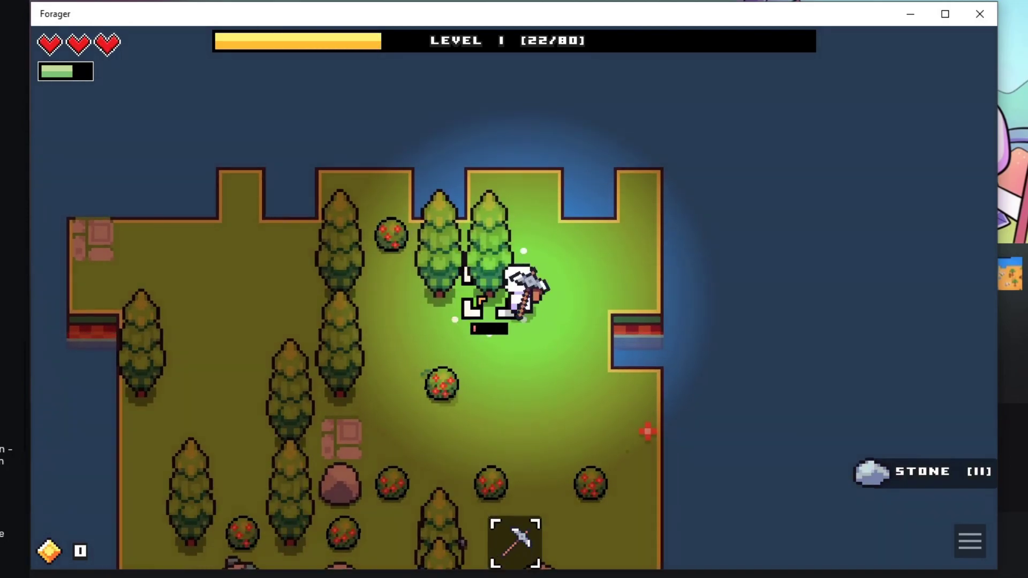
# Chop down the next tree to the west and harvest the berry bush beyond it.
pyautogui.press('a')
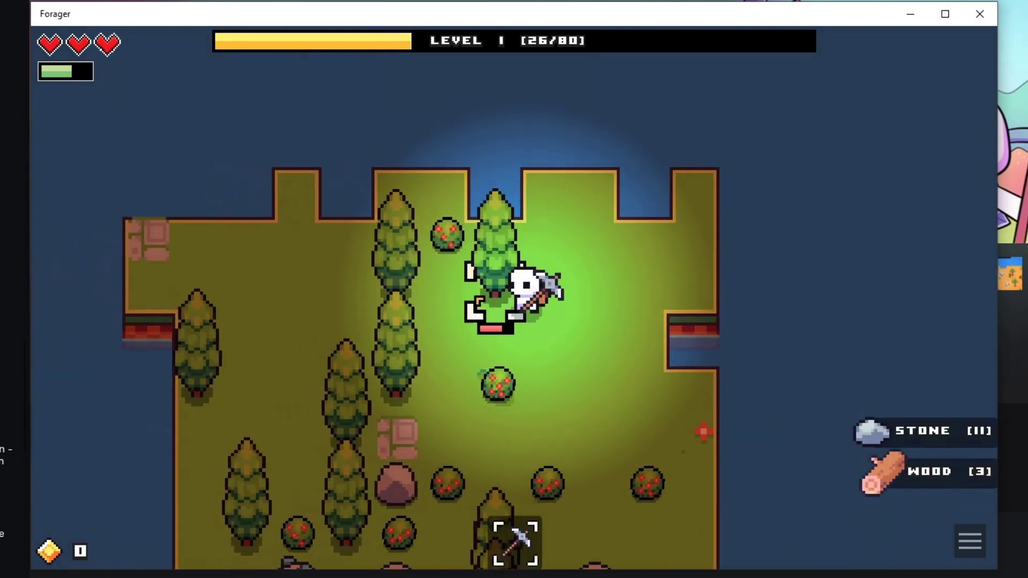
pyautogui.click(493, 292)
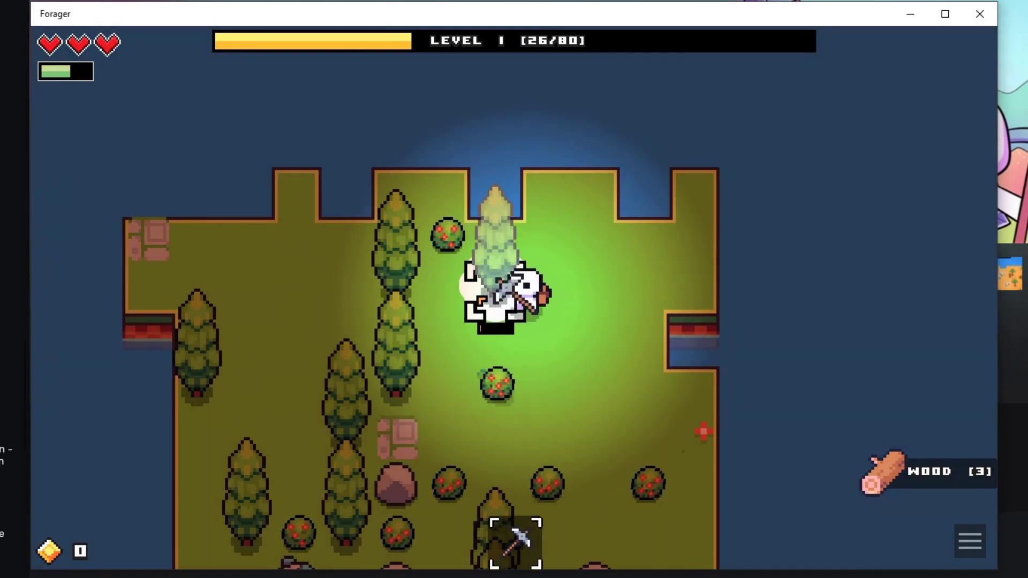
pyautogui.click(493, 292)
pyautogui.press('w')
pyautogui.press('a')
pyautogui.click(488, 287)
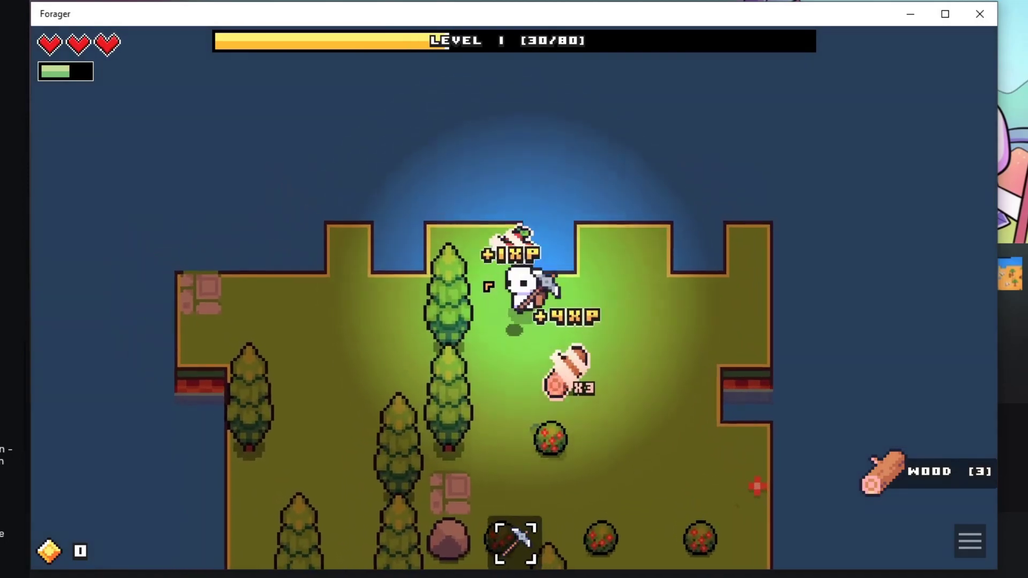
# Collect the wood and berry, and chop down the upper of the two stacked trees to the west.
pyautogui.press('a')
pyautogui.press('s')
pyautogui.click(491, 287)
pyautogui.click(490, 292)
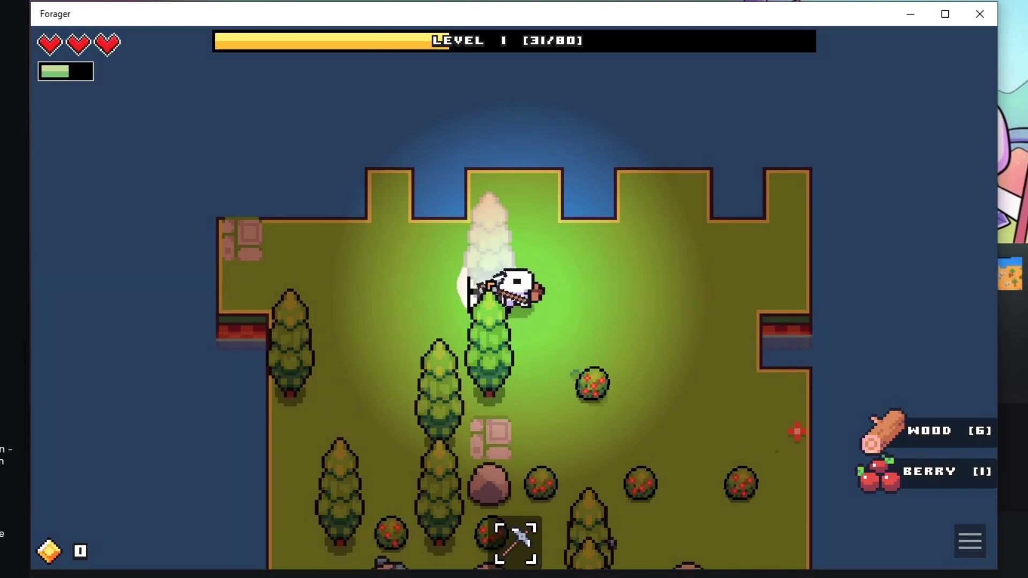
pyautogui.click(489, 288)
pyautogui.click(490, 292)
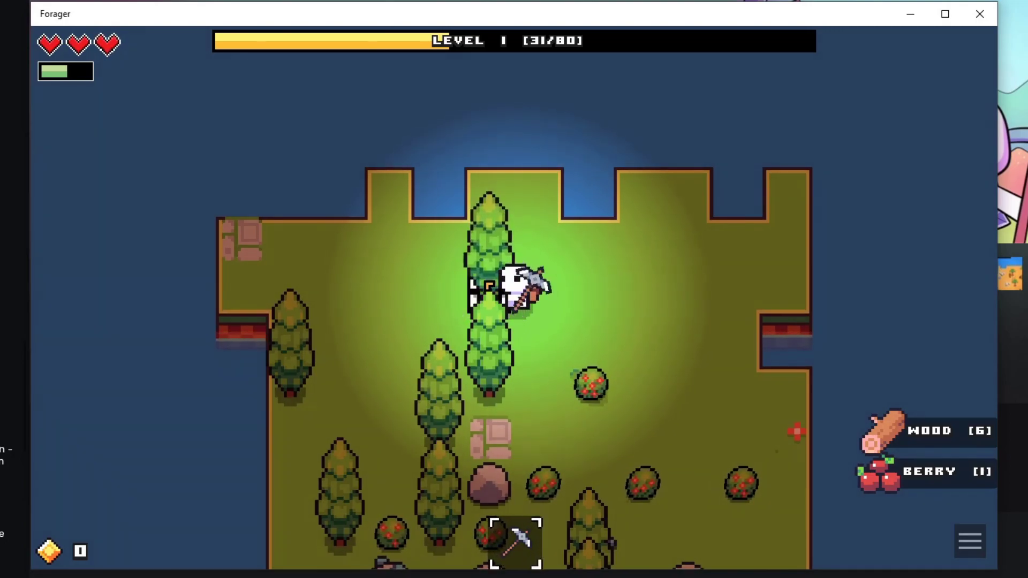
# Chop down the lower stacked tree above the stone tiles and go back up for the wood left behind.
pyautogui.press('s')
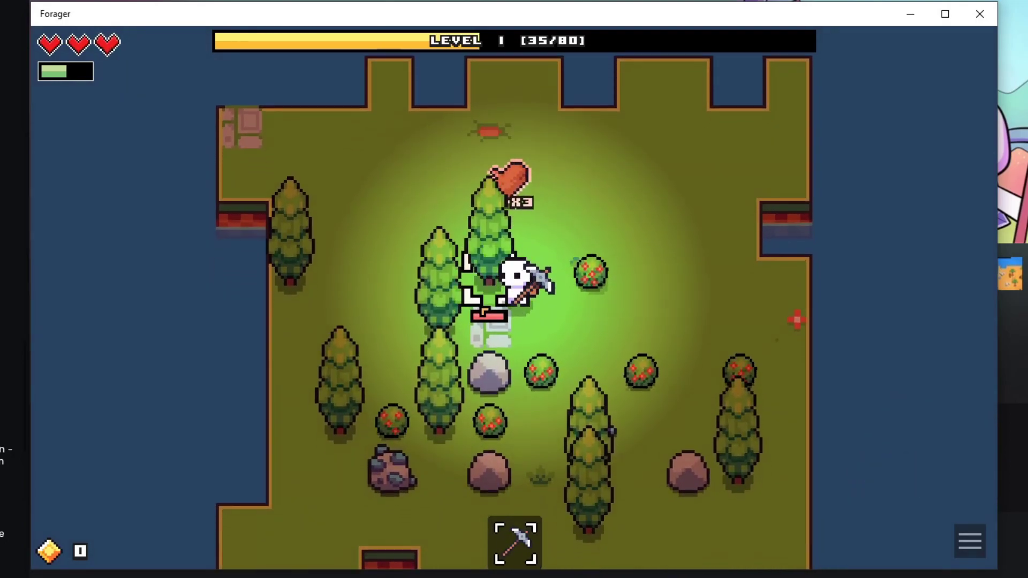
pyautogui.click(489, 280)
pyautogui.click(489, 280)
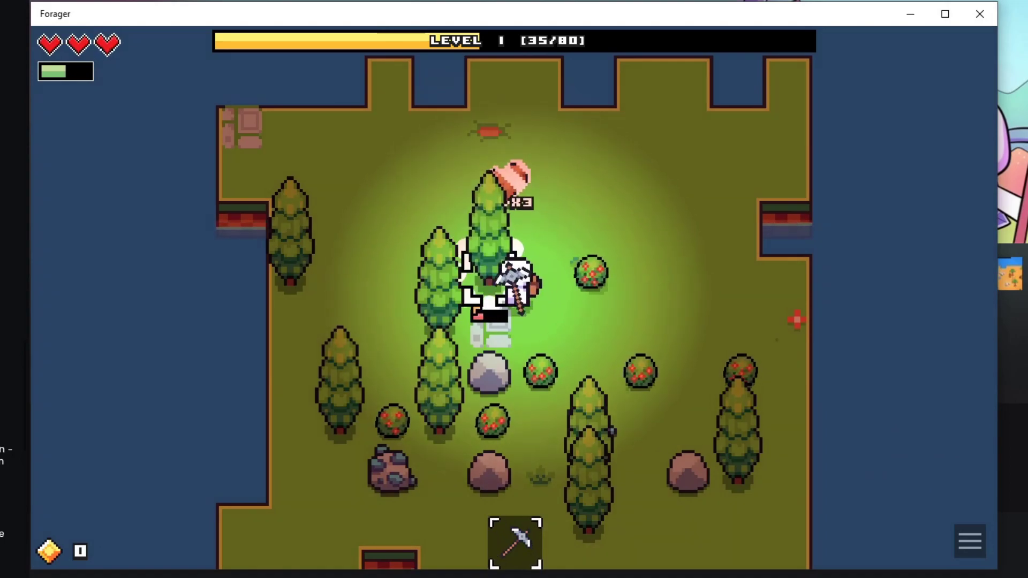
pyautogui.click(472, 310)
pyautogui.press('w')
pyautogui.press('a')
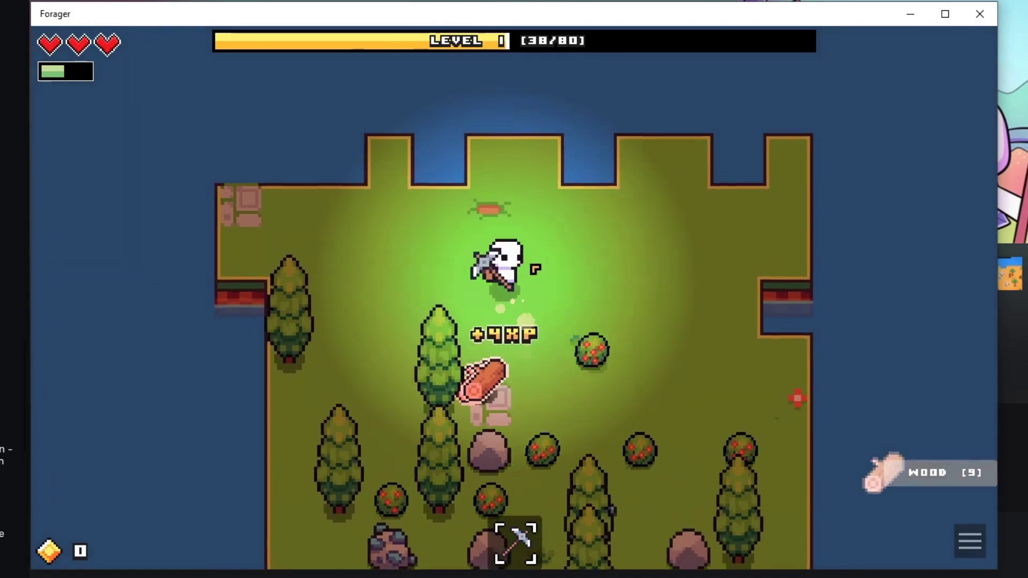
# Return to the stone tiles, collect the wood there, and chop down the adjacent upper tree.
pyautogui.press('s')
pyautogui.press('s')
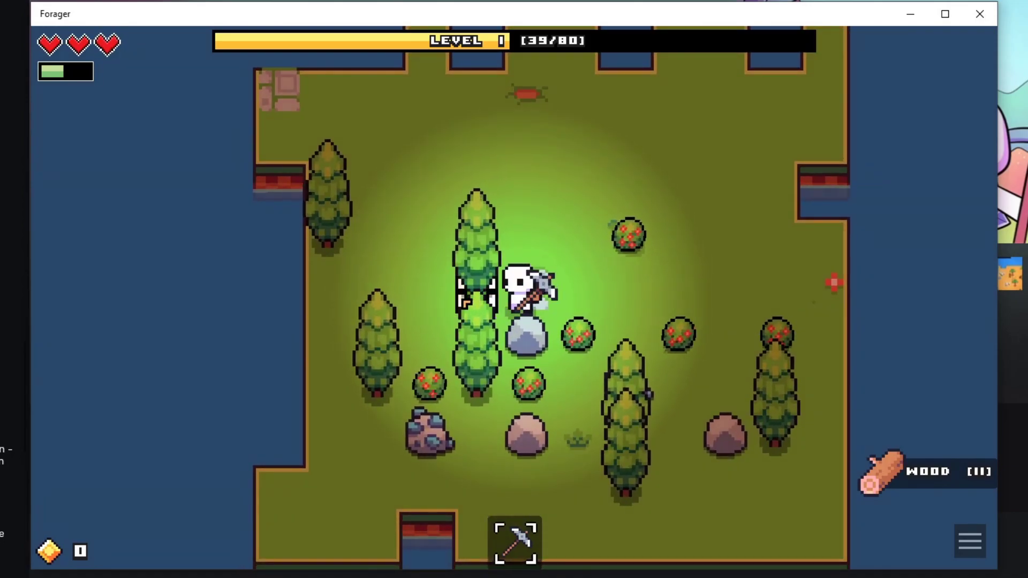
pyautogui.click(467, 303)
pyautogui.click(467, 303)
pyautogui.press('d')
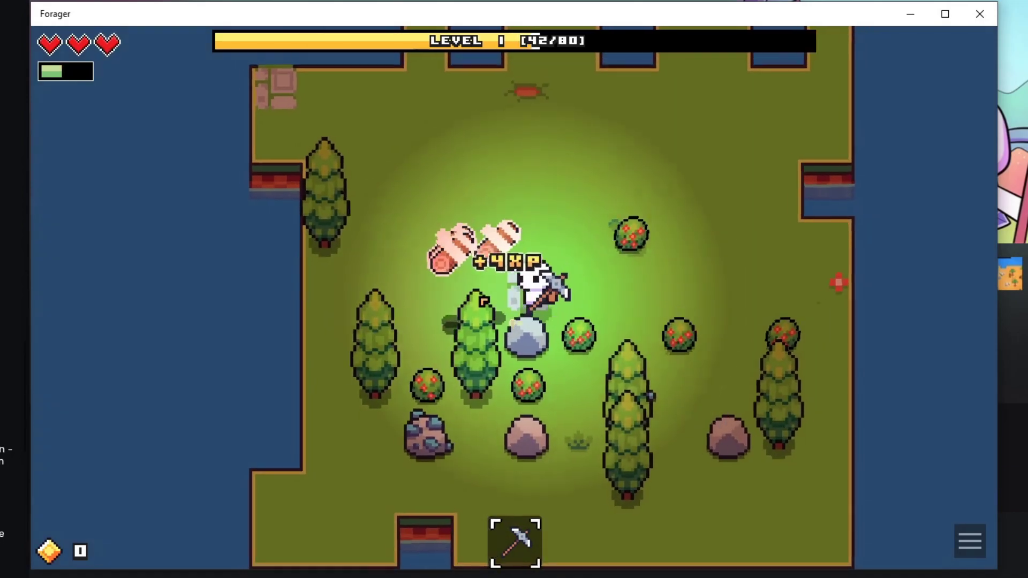
# Harvest the berry bush, mine the rock below the stone tiles, and collect the dropped stone, wood and berries.
pyautogui.click(529, 330)
pyautogui.press('a')
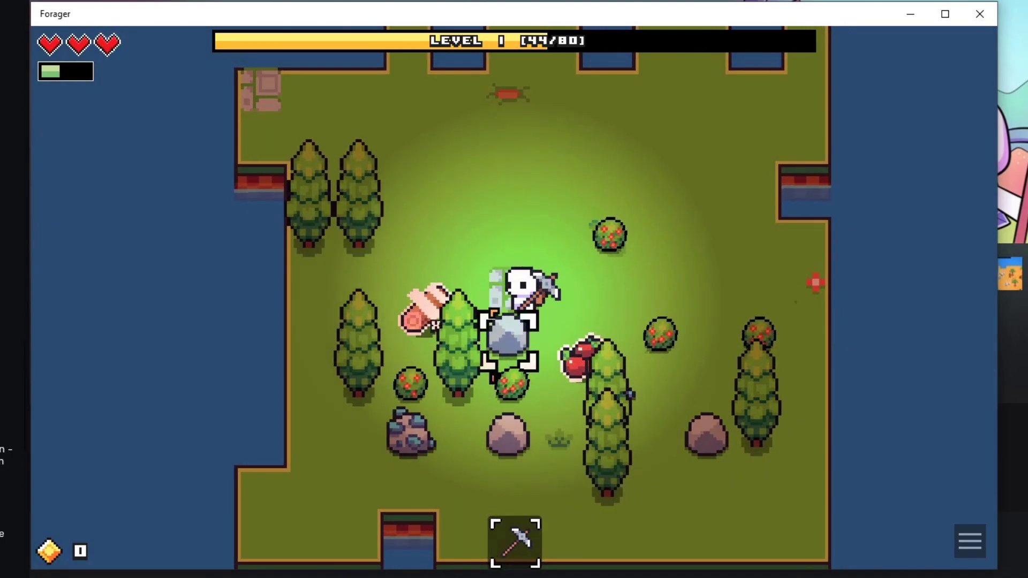
pyautogui.click(494, 316)
pyautogui.press('a')
pyautogui.press('s')
pyautogui.press('d')
pyautogui.press('s')
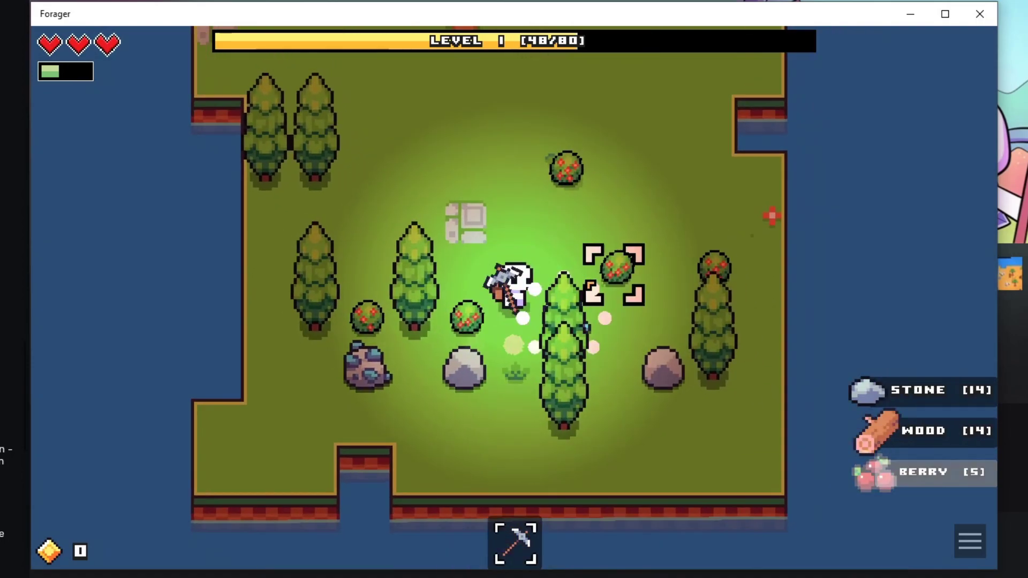
# Chop down the upper tree of the southern pair, mine the iron deposit behind it, and collect the drops.
pyautogui.press('s')
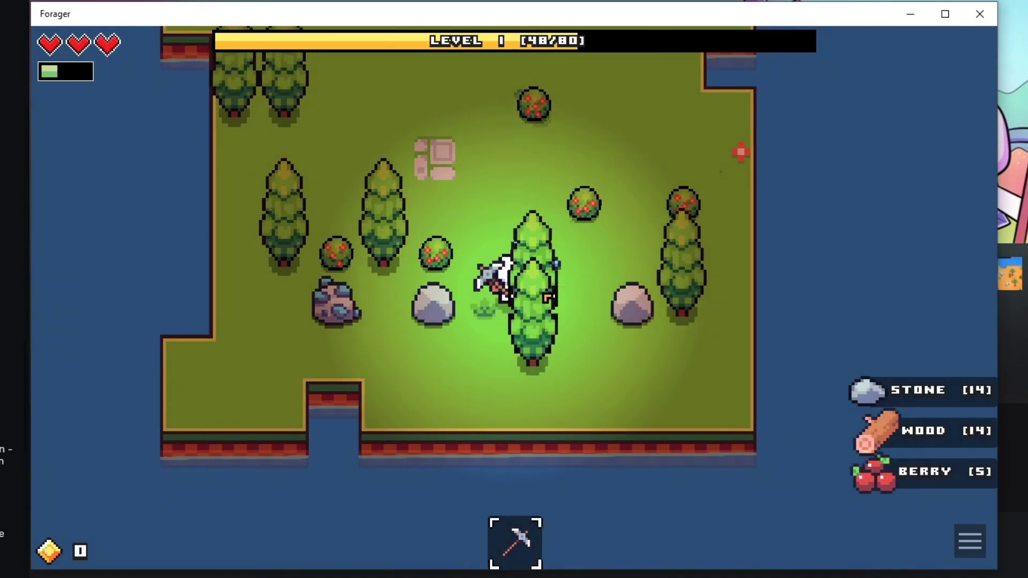
pyautogui.click(557, 294)
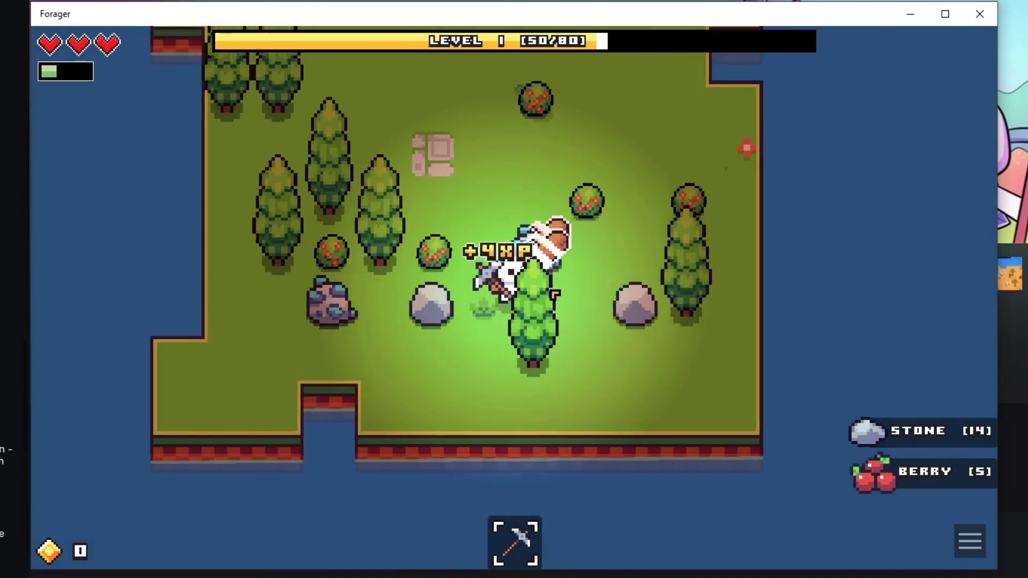
pyautogui.press('w')
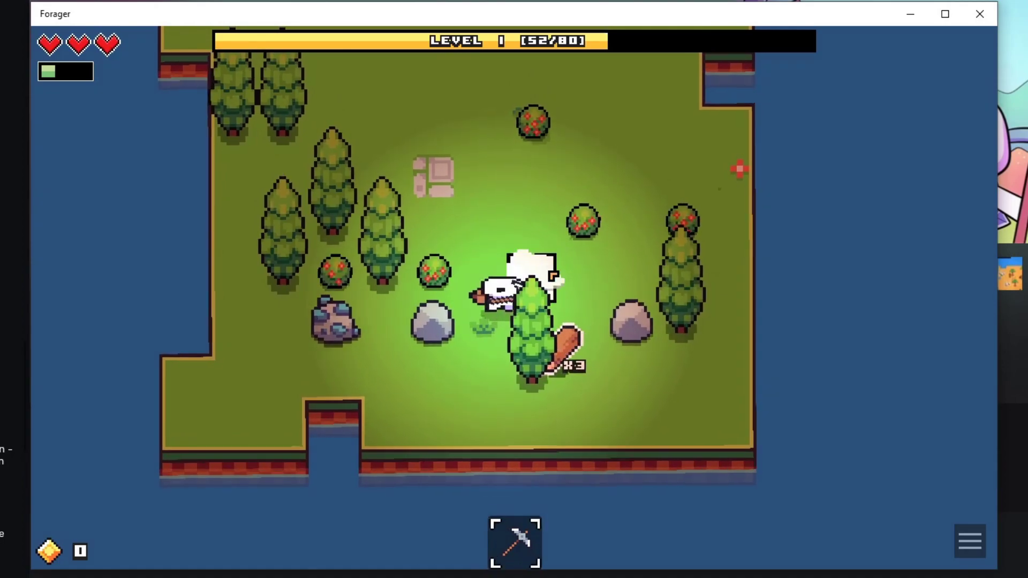
pyautogui.press('d')
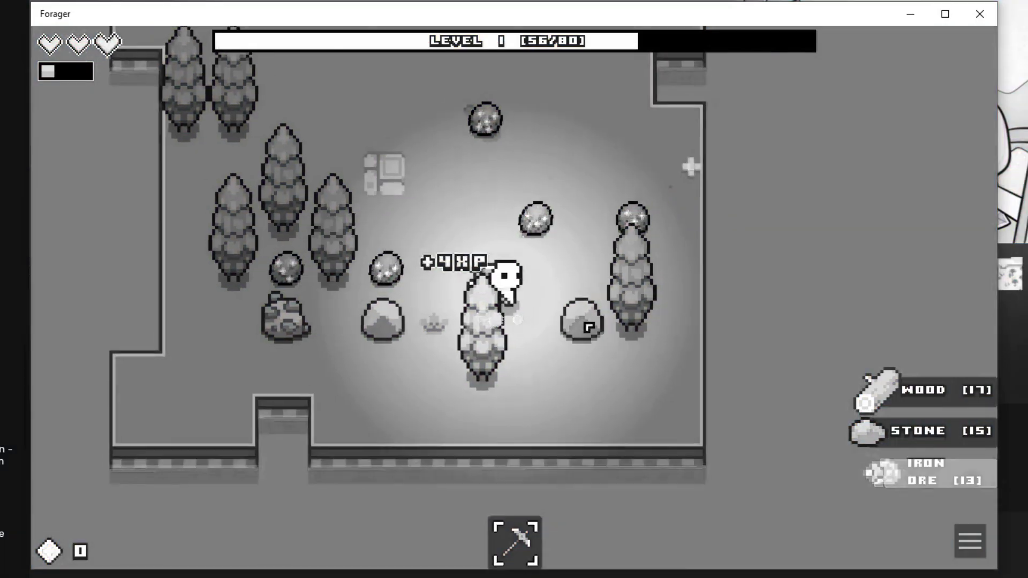
# Mine the rock near the southeast shore and chop down the tree beside it.
pyautogui.click(565, 321)
pyautogui.press('d')
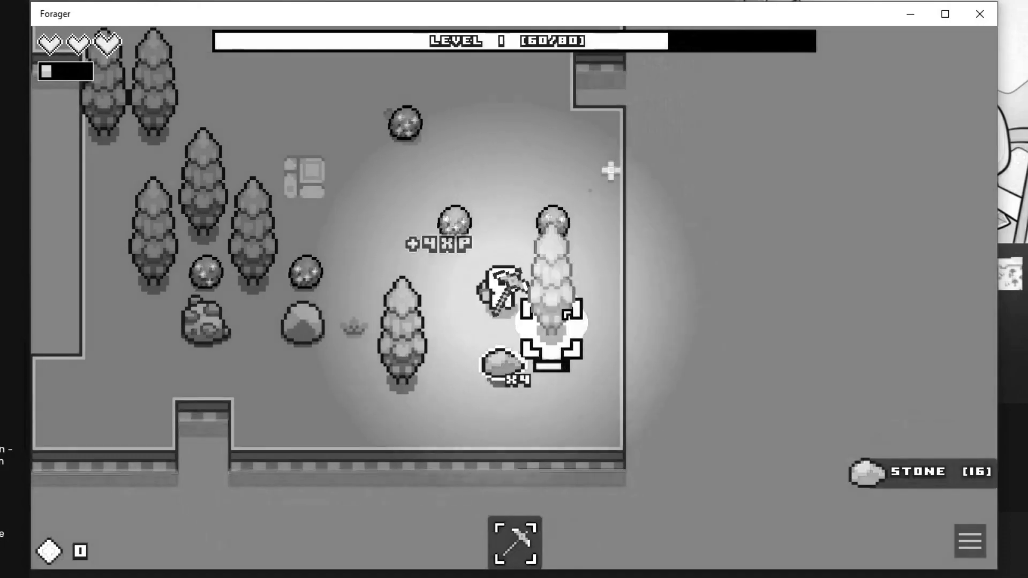
pyautogui.click(565, 313)
# Collect the dropped stone and chop down the remaining tree of the southern pair.
pyautogui.press('s')
pyautogui.press('a')
pyautogui.click(481, 300)
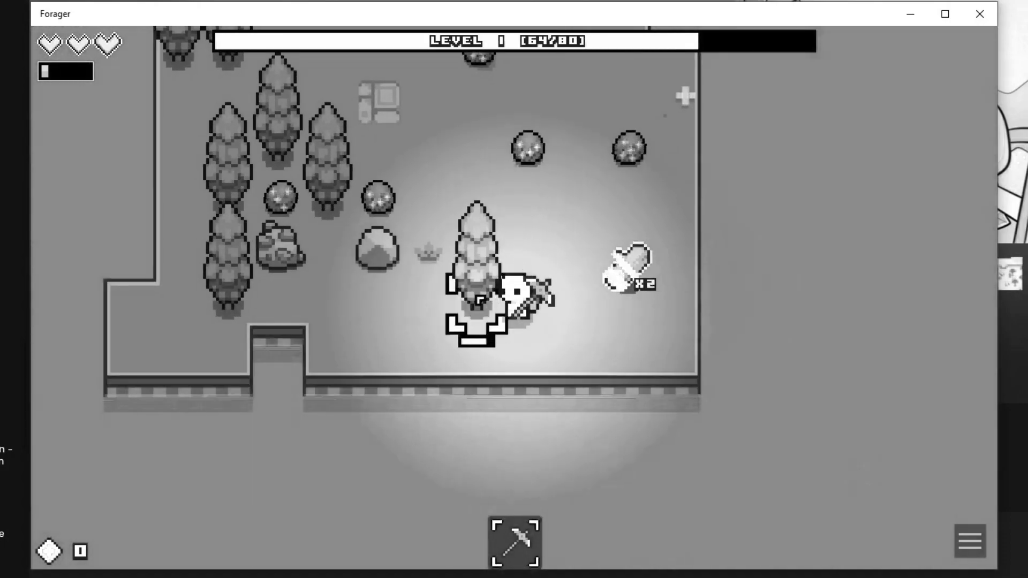
pyautogui.click(484, 300)
# Eat the collected berries from the inventory to restore energy, and return to the game.
pyautogui.press('Tab')
pyautogui.click(485, 292)
pyautogui.click(753, 430)
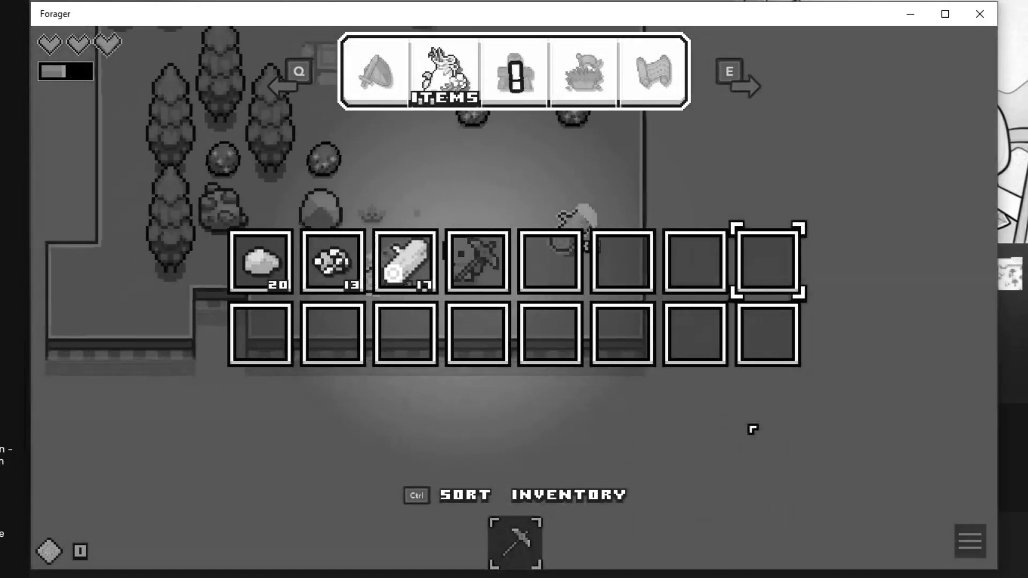
pyautogui.press('Tab')
# Collect the dropped wood, harvest the remaining berry bushes on the east side, and pick up the berries.
pyautogui.press('d')
pyautogui.press('a')
pyautogui.press('w')
pyautogui.click(522, 254)
pyautogui.press('d')
pyautogui.click(549, 265)
pyautogui.press('w')
pyautogui.click(407, 233)
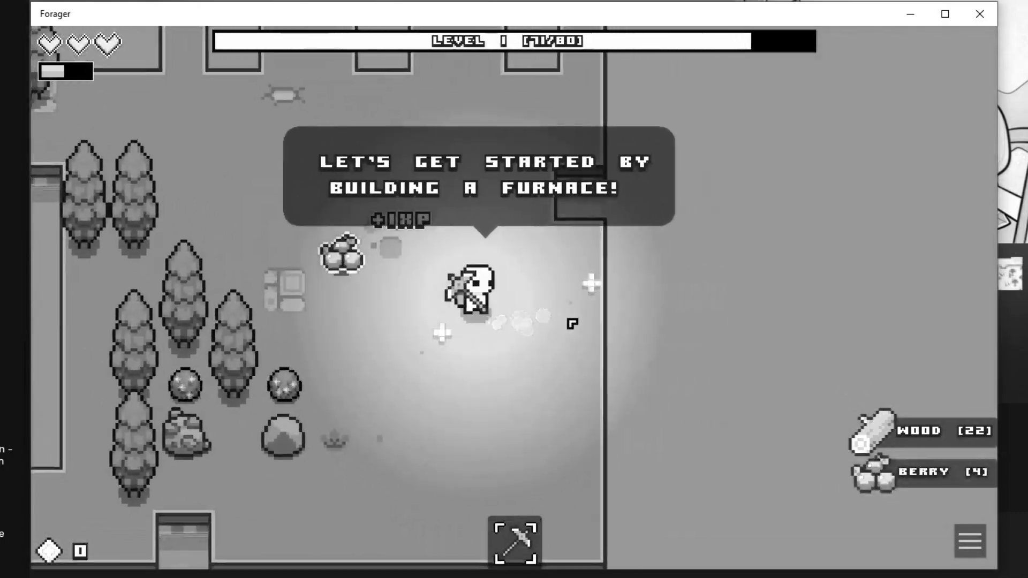
pyautogui.press('a')
# Build an industrial furnace on the grass just above the stone tiles, and leave build mode.
pyautogui.press('Escape')
pyautogui.press('e')
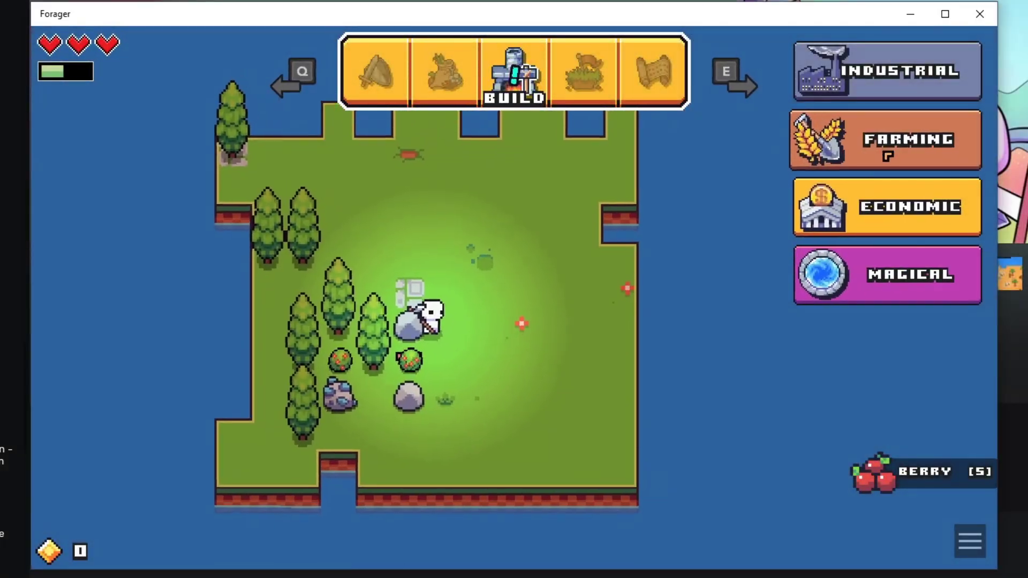
pyautogui.click(863, 95)
pyautogui.click(884, 126)
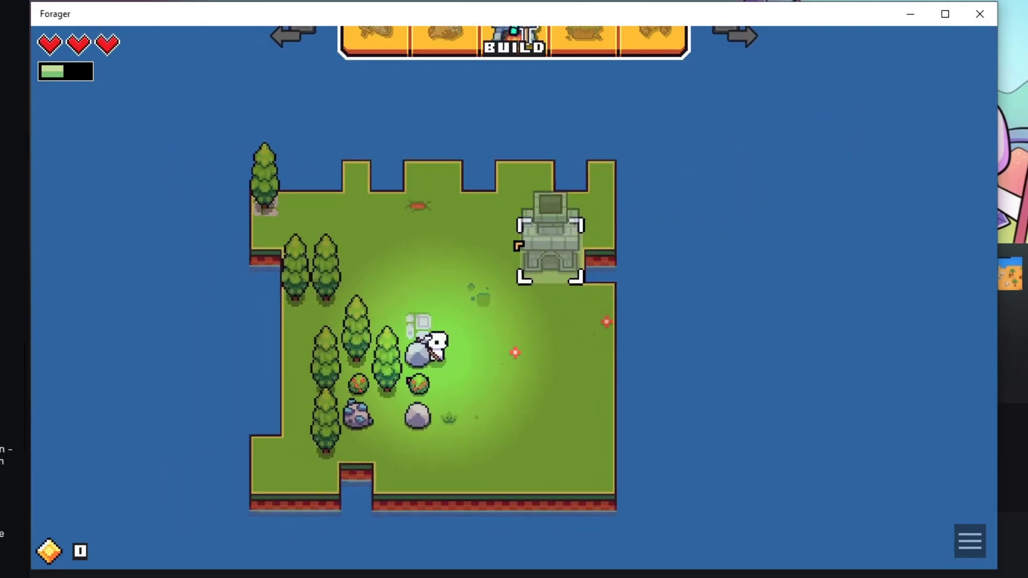
pyautogui.click(507, 239)
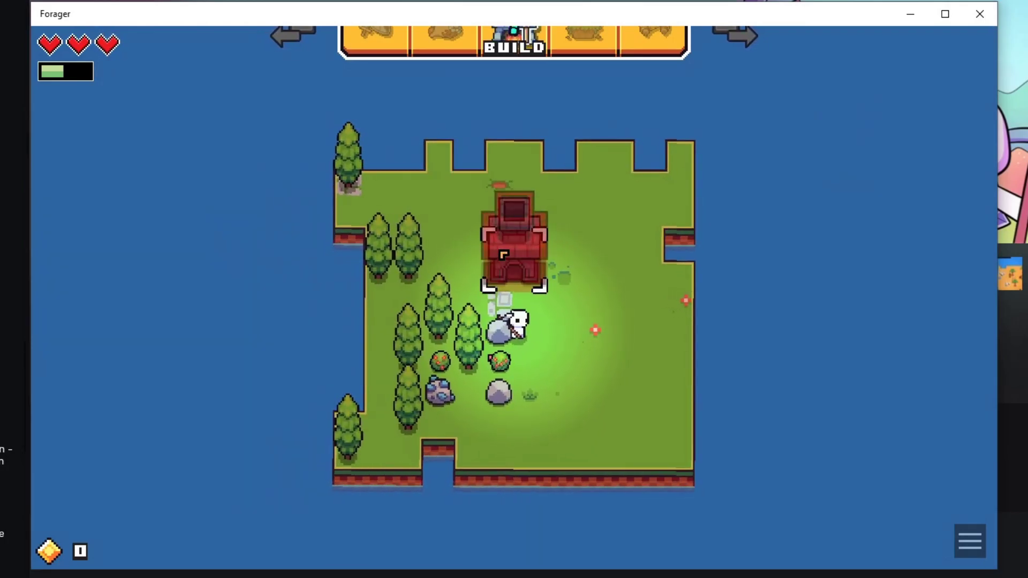
pyautogui.press('Escape')
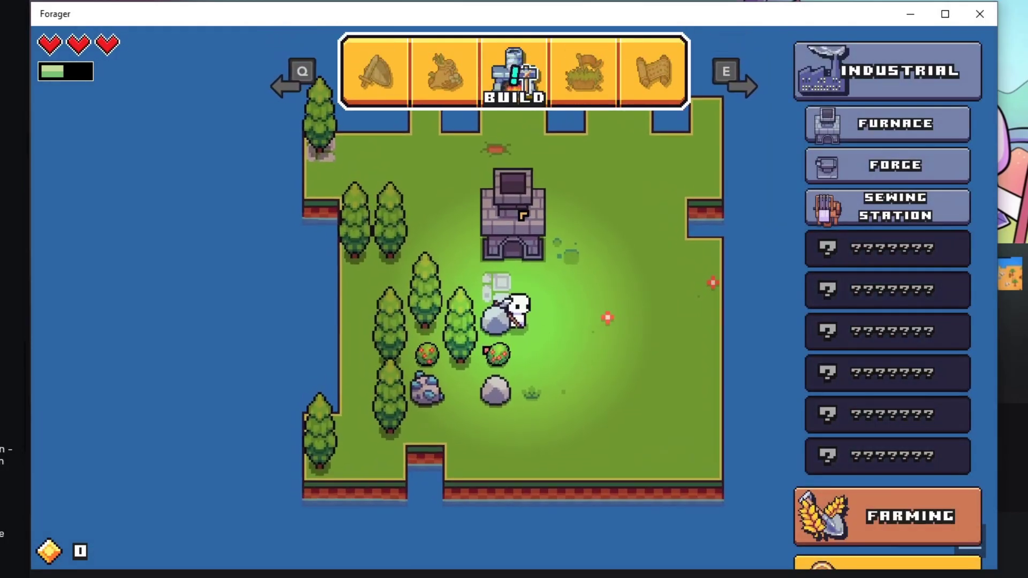
pyautogui.press('Escape')
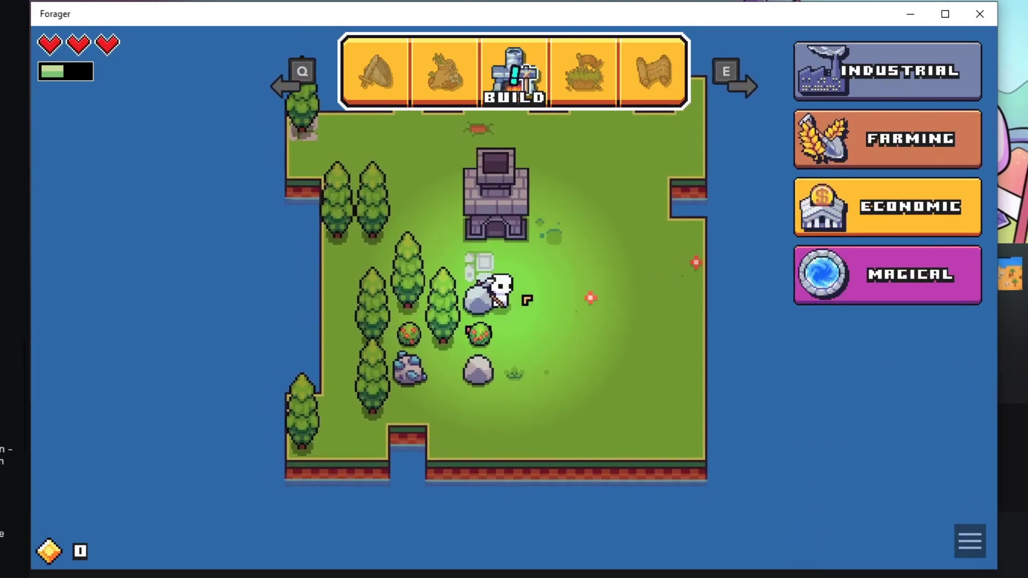
pyautogui.press('Escape')
# Walk up to the furnace and craft 8 coal from wood.
pyautogui.press('w')
pyautogui.press('e')
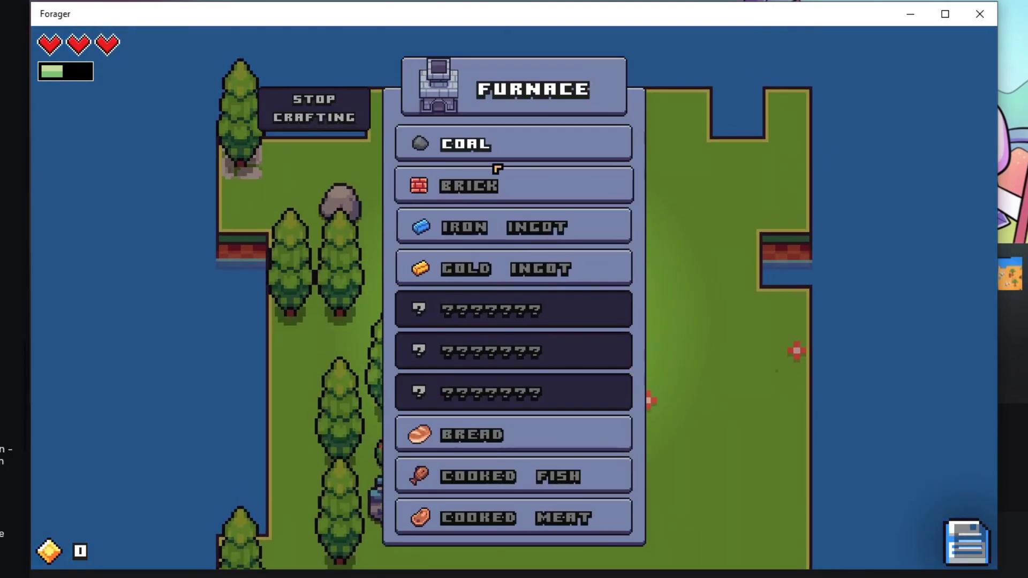
pyautogui.click(495, 161)
pyautogui.click(760, 347)
pyautogui.click(759, 347)
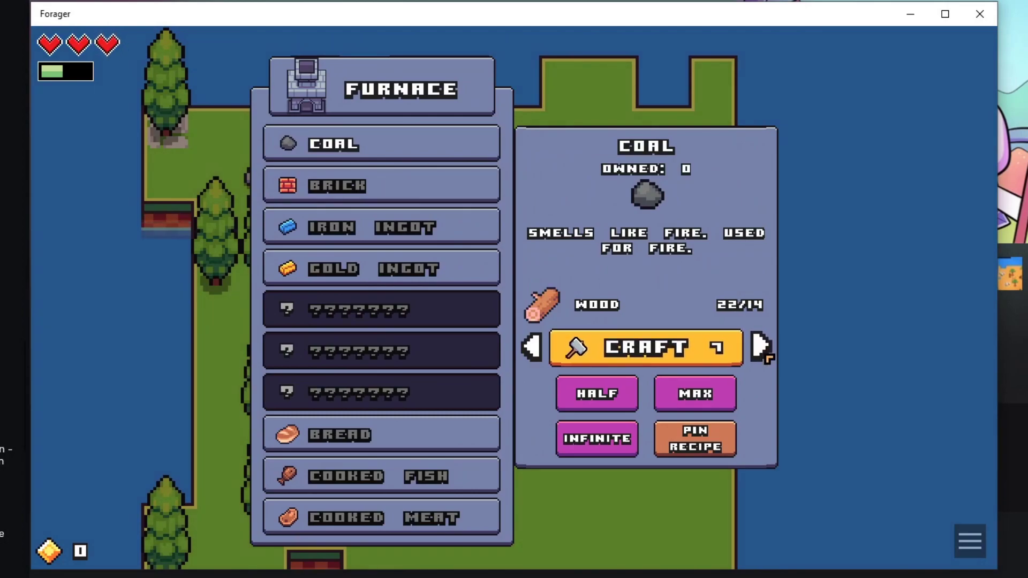
pyautogui.click(761, 347)
pyautogui.click(646, 348)
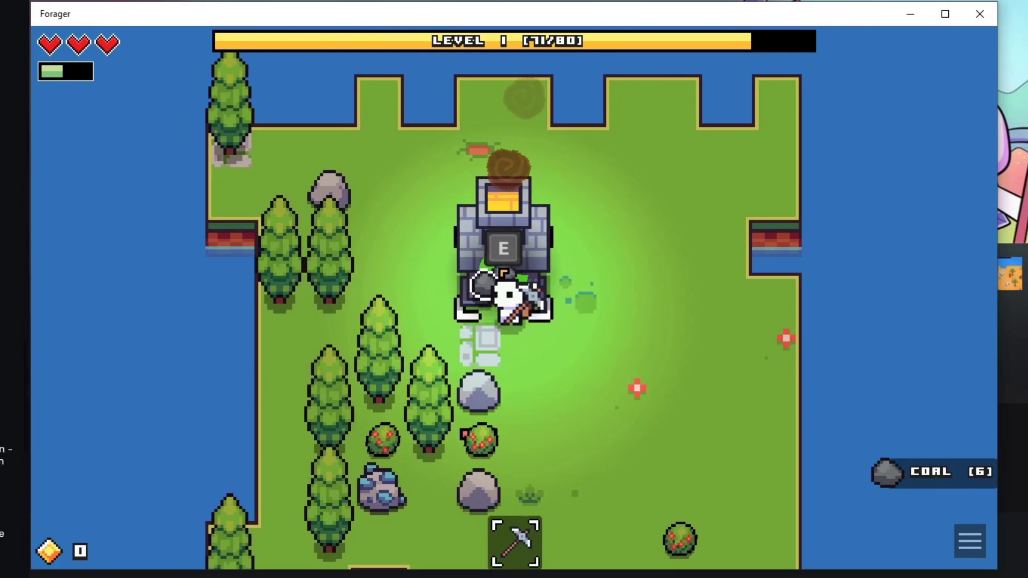
# Craft 8 iron ingots in the furnace from iron ore and coal.
pyautogui.click(502, 276)
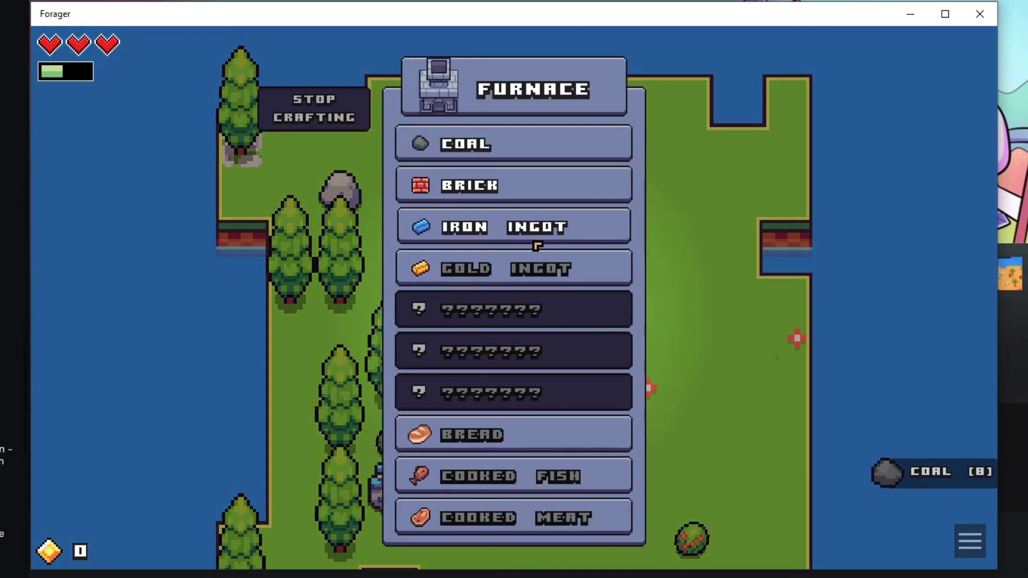
pyautogui.click(530, 244)
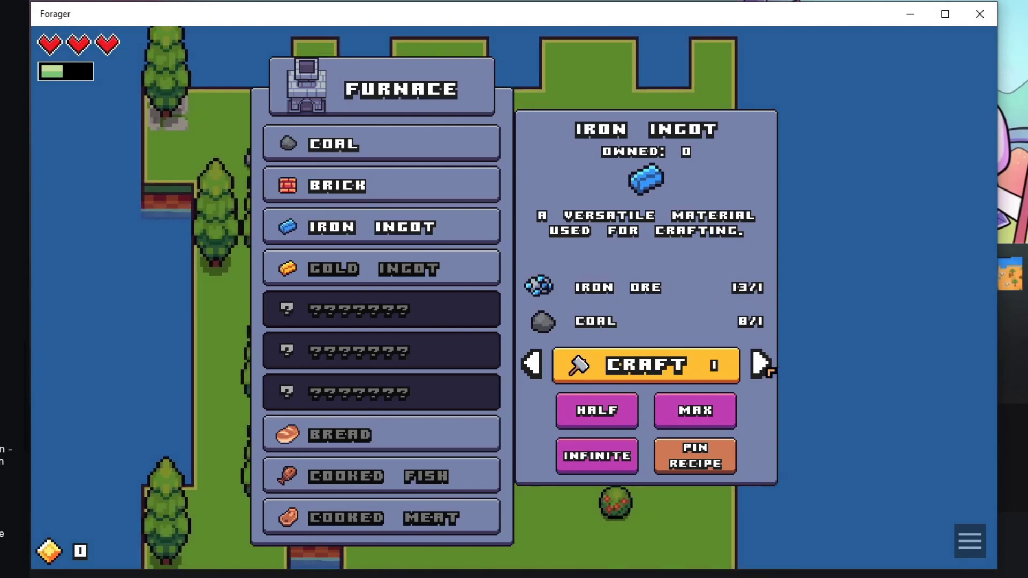
pyautogui.click(695, 371)
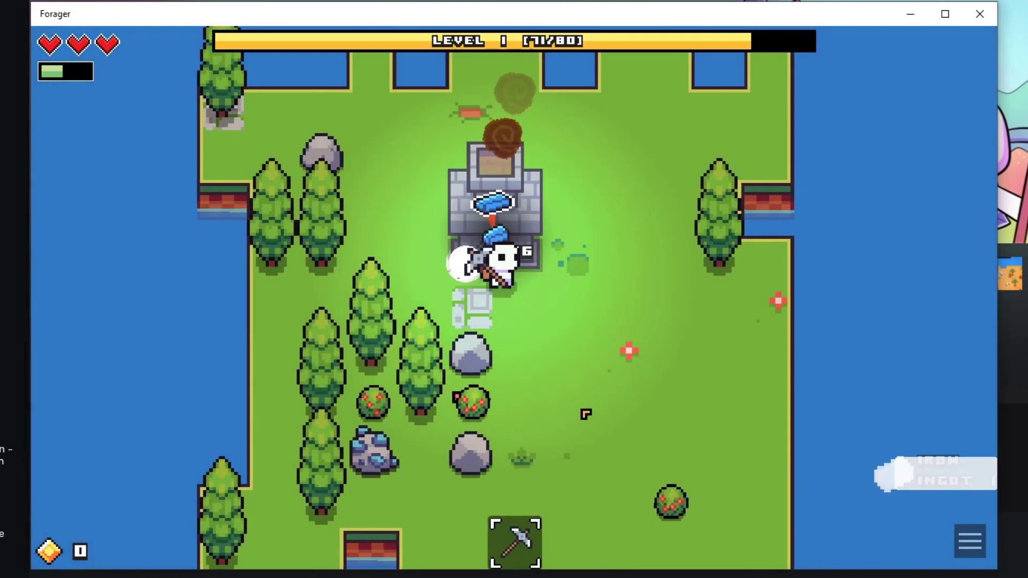